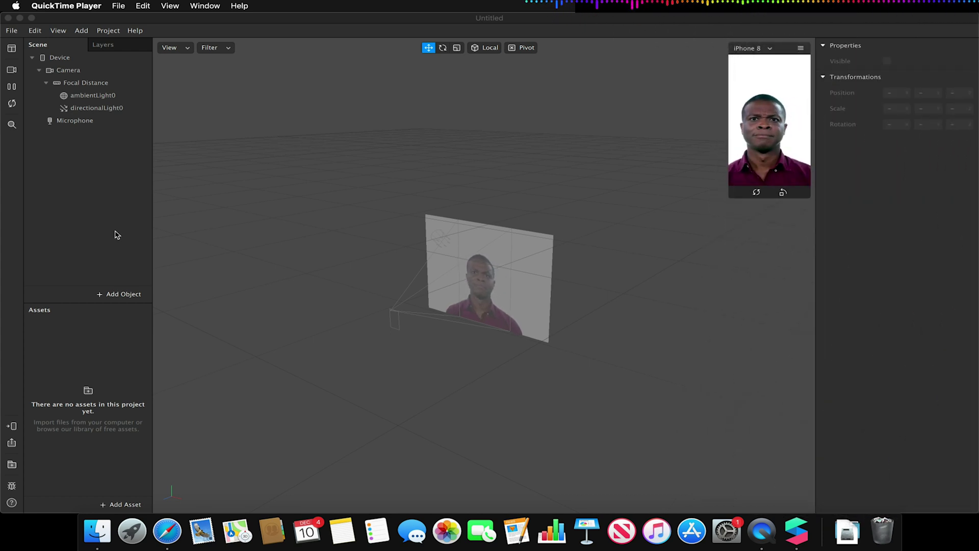
Insert a face-tracked Face Mesh with the Eyes and Mouth openings turned off
{"action": "left_click", "coordinate": [122, 295]}
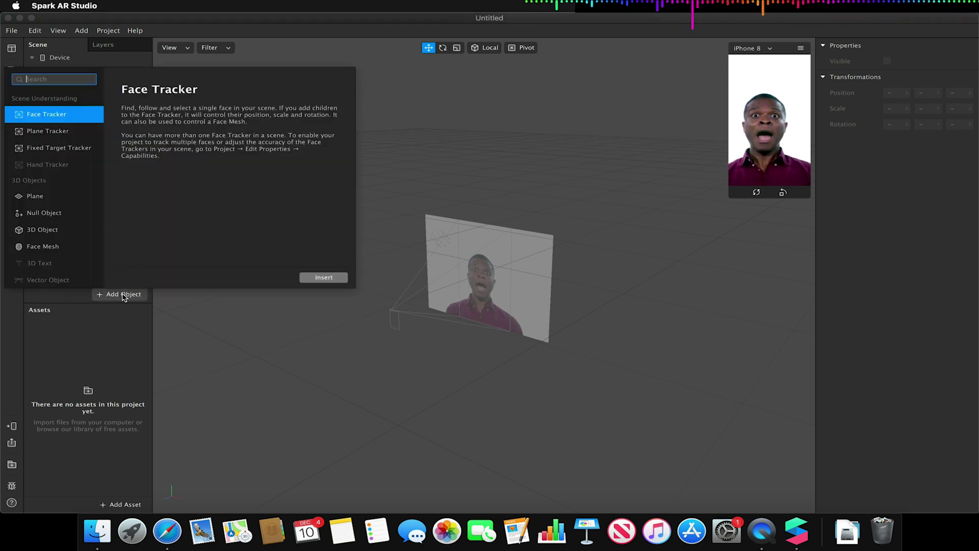
{"action": "left_click", "coordinate": [57, 251]}
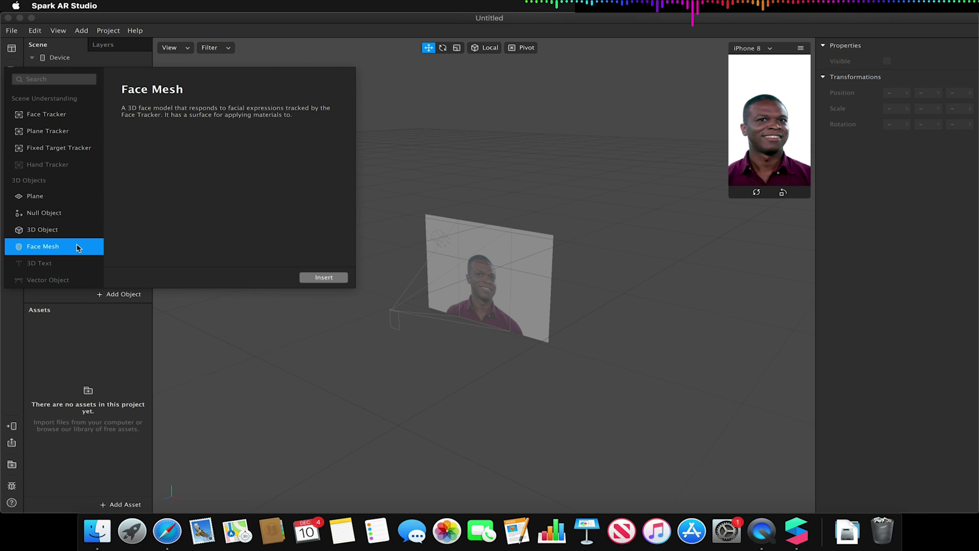
{"action": "left_click", "coordinate": [322, 278]}
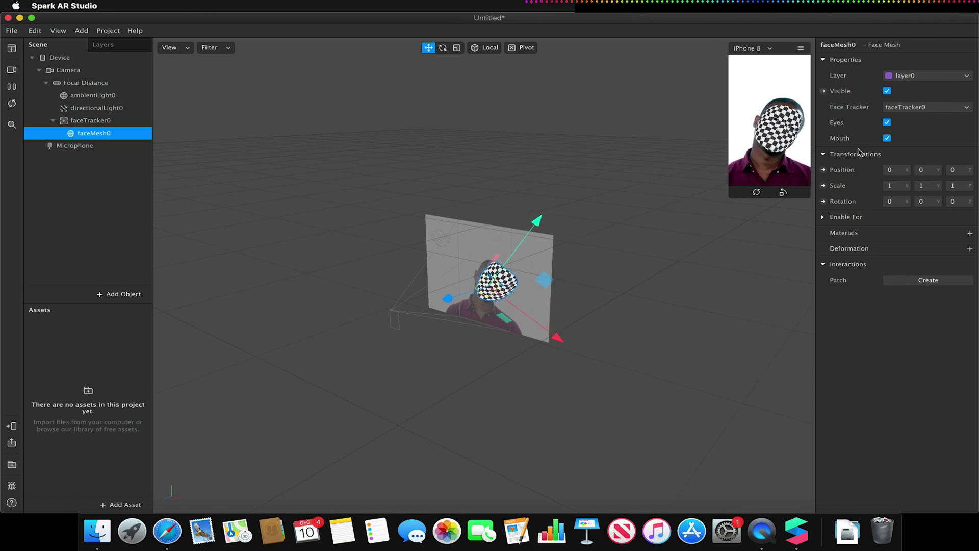
{"action": "left_click", "coordinate": [887, 122]}
{"action": "left_click", "coordinate": [888, 139]}
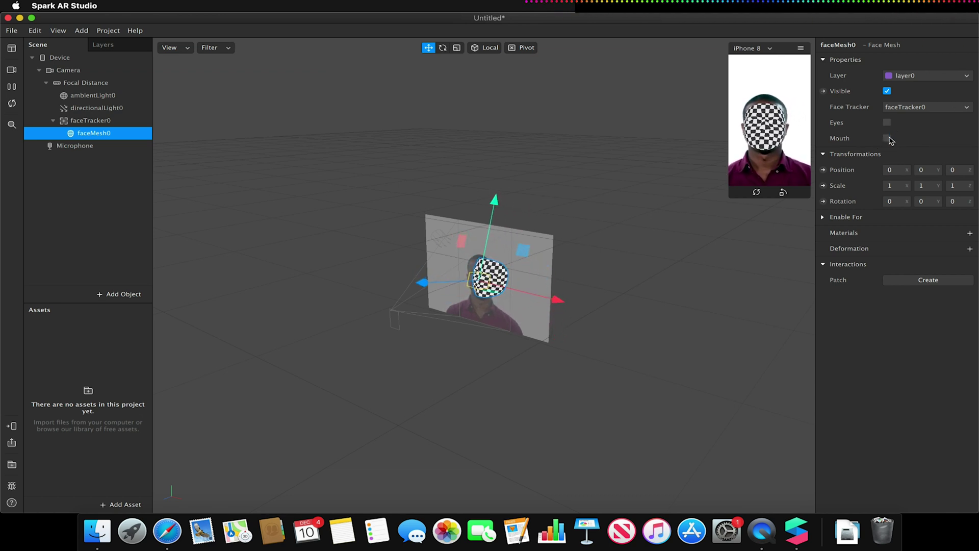
Rename the face mesh to 'facetracker mesh'
{"action": "double_click", "coordinate": [844, 45]}
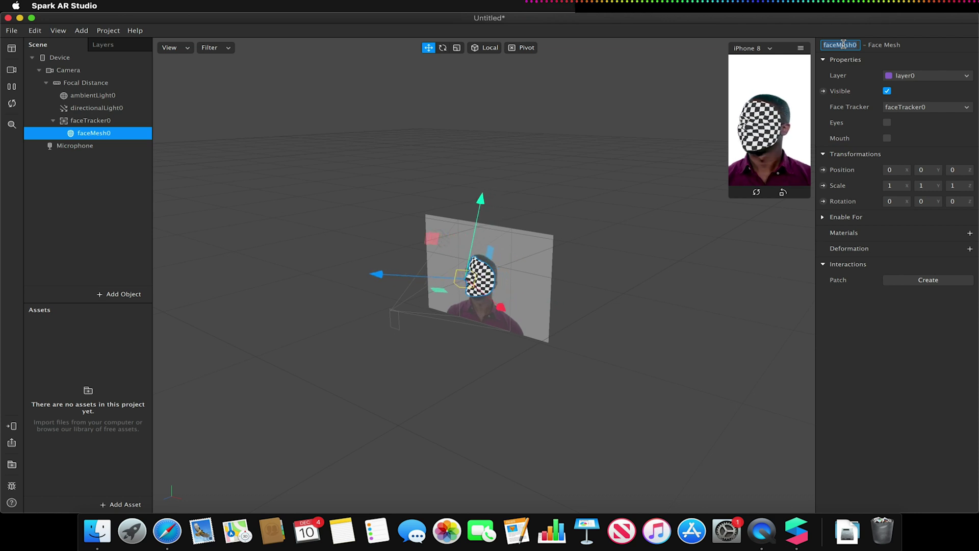
{"action": "type", "text": "facetracker"}
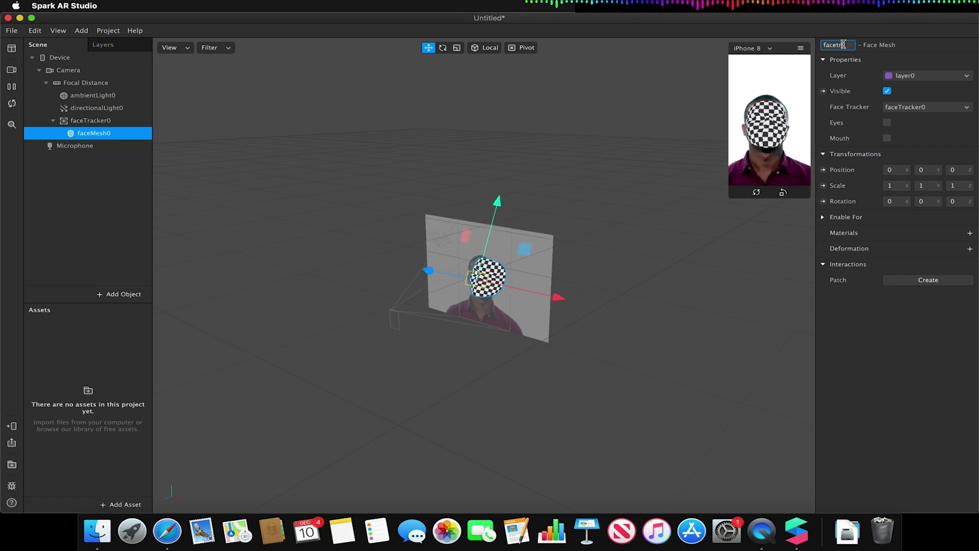
{"action": "type", "text": " me"}
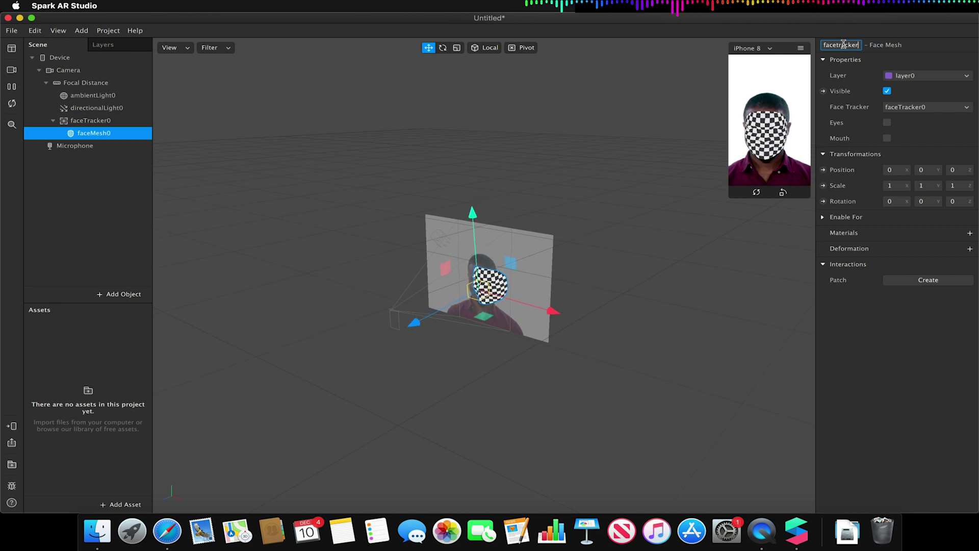
{"action": "key", "text": "Return"}
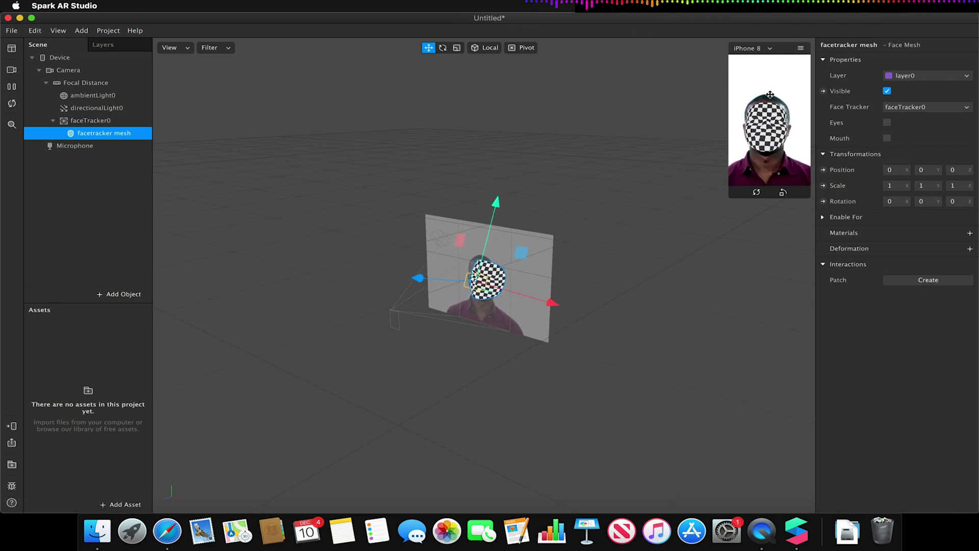
Add Texture Extraction to faceTracker0 and give the facetracker mesh a new material
{"action": "left_click", "coordinate": [85, 123]}
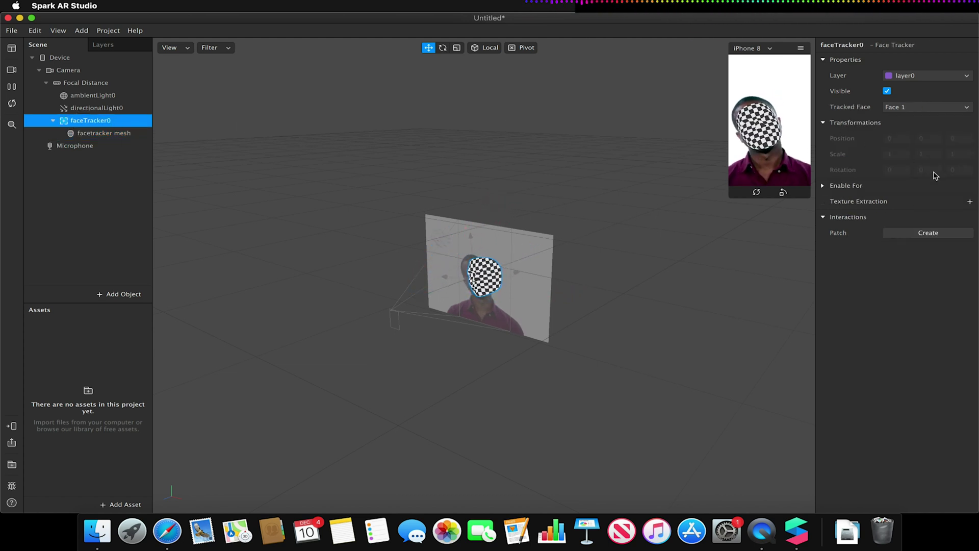
{"action": "left_click", "coordinate": [969, 202]}
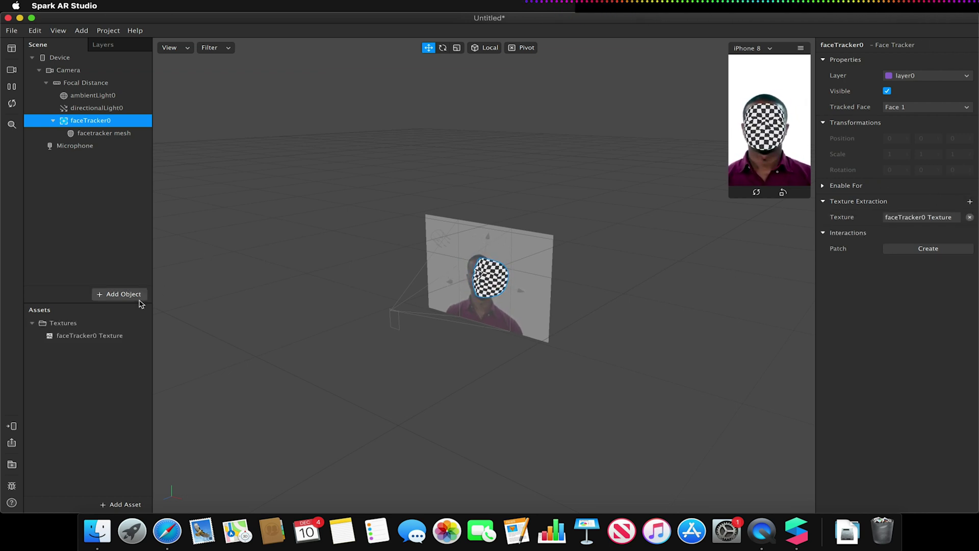
{"action": "left_click", "coordinate": [114, 135]}
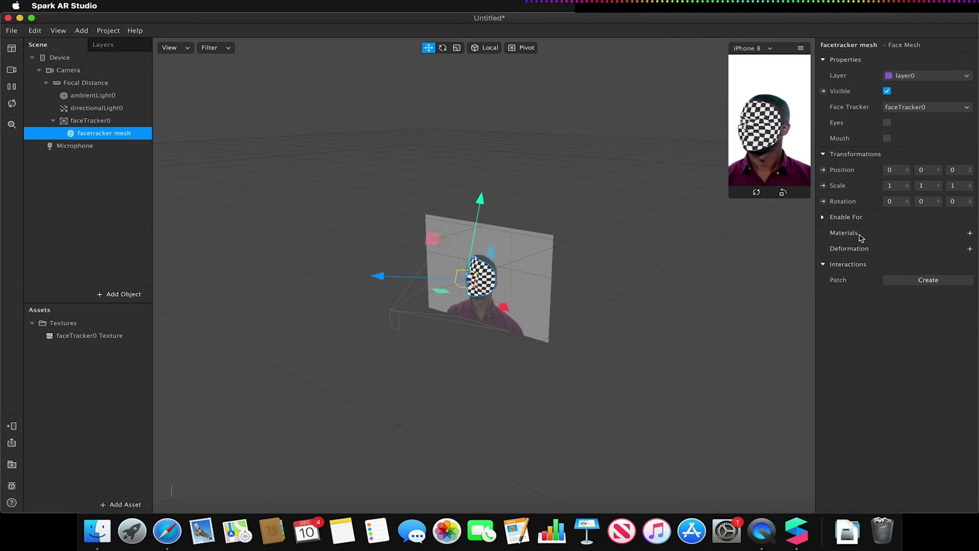
{"action": "left_click", "coordinate": [970, 233]}
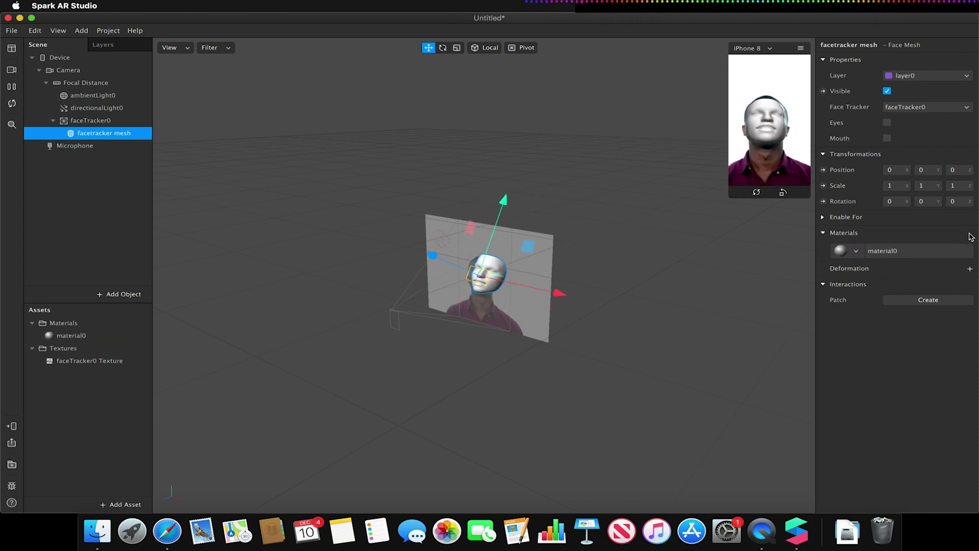
{"action": "left_click", "coordinate": [74, 337]}
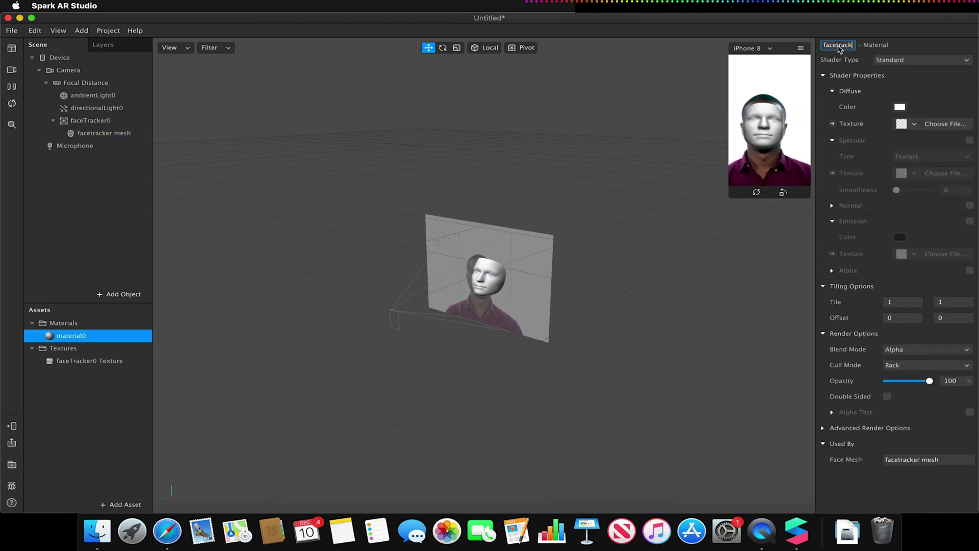
Rename the material 'facetracker mat', use the Flat shader and the faceTracker0 Texture
{"action": "left_click", "coordinate": [837, 47]}
{"action": "type", "text": "facetracker mat"}
{"action": "key", "text": "Return"}
{"action": "left_click", "coordinate": [918, 60]}
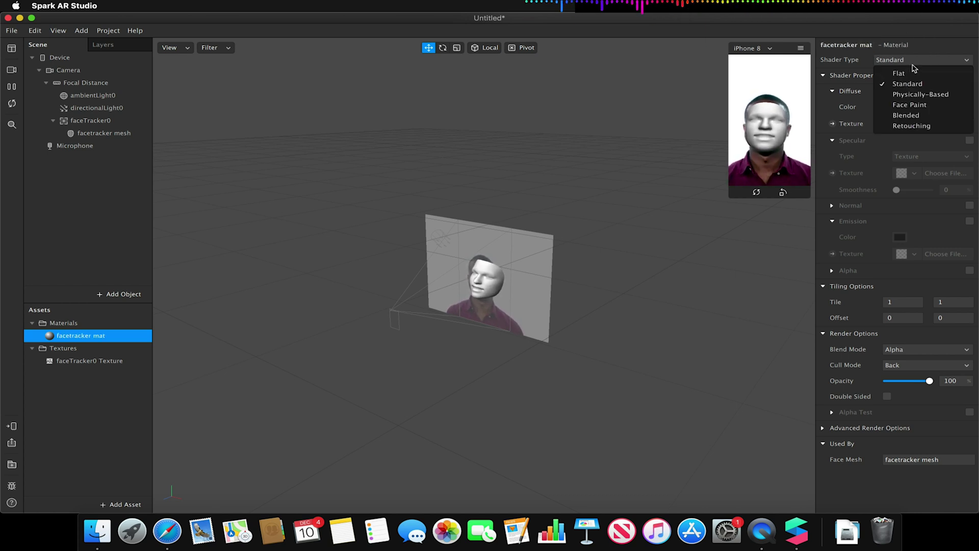
{"action": "left_click", "coordinate": [899, 75]}
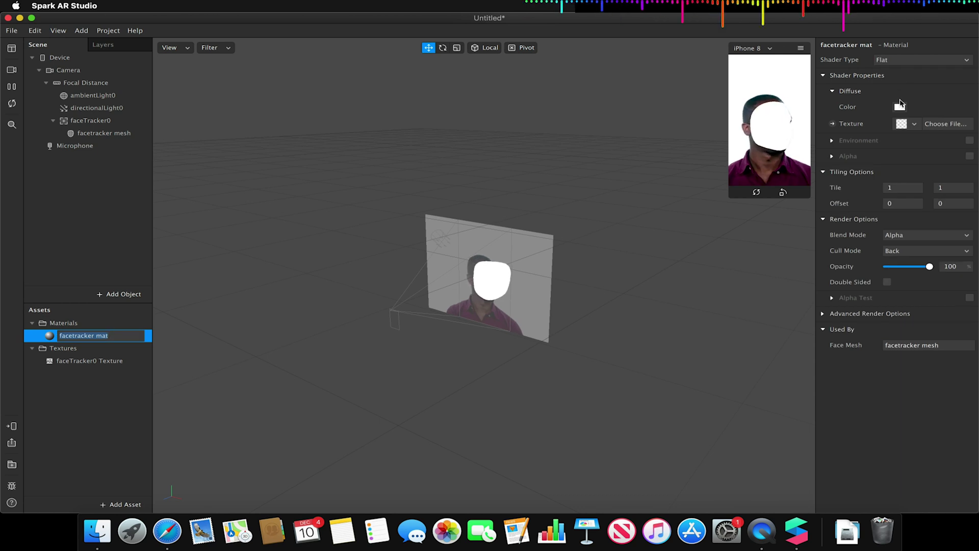
{"action": "left_click", "coordinate": [913, 125]}
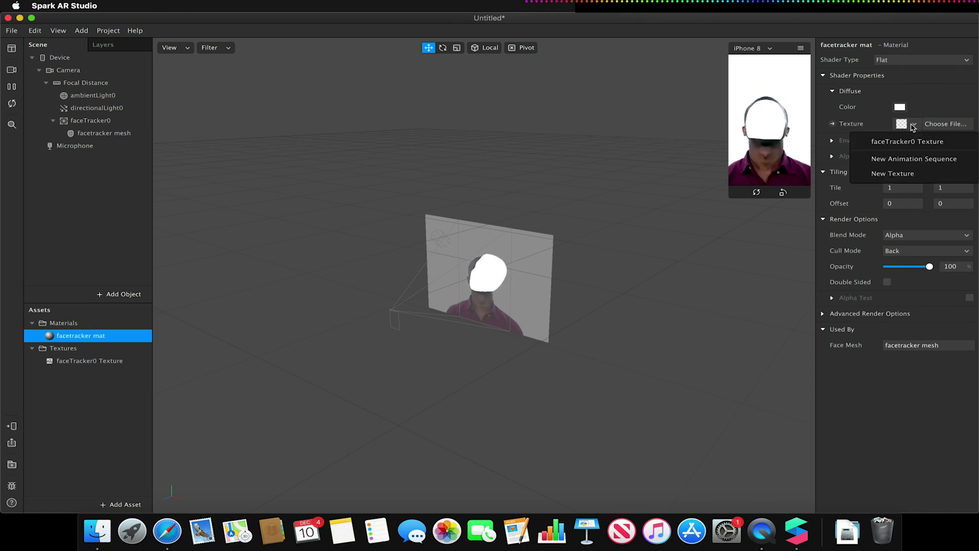
{"action": "left_click", "coordinate": [892, 142]}
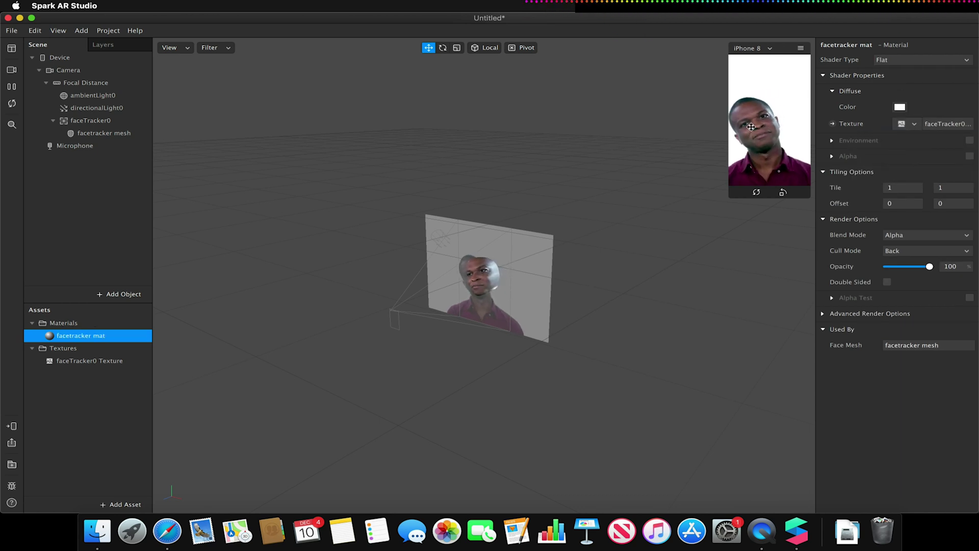
{"action": "left_click_drag", "start_coordinate": [730, 196], "coordinate": [703, 218]}
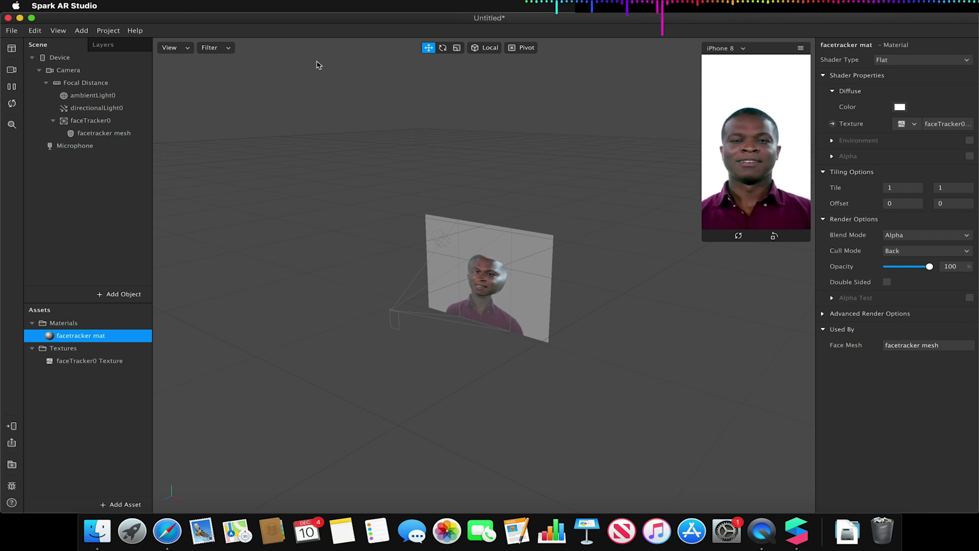
Show the Patch Editor and uncheck Use Depth Test and Write to Depth Buffer on facetracker mat
{"action": "left_click", "coordinate": [58, 31]}
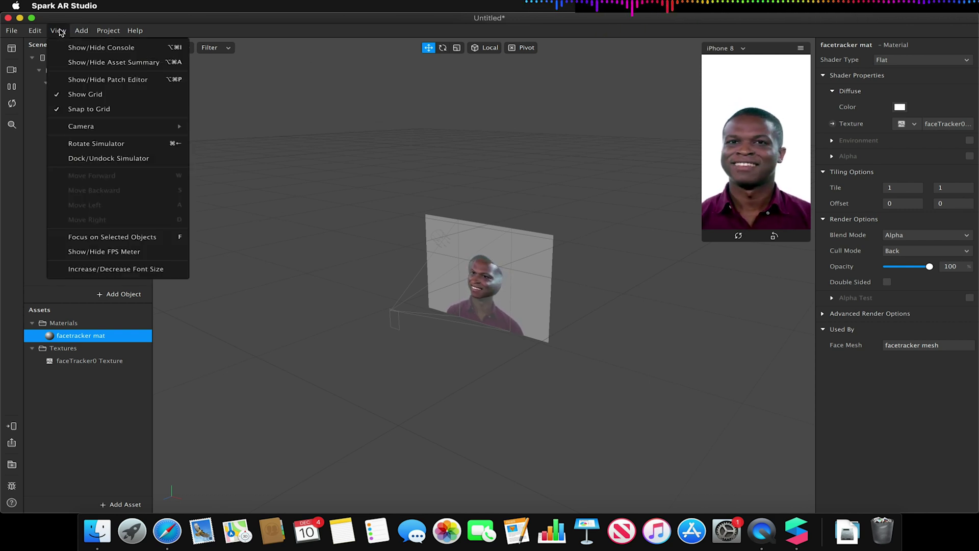
{"action": "left_click", "coordinate": [97, 79]}
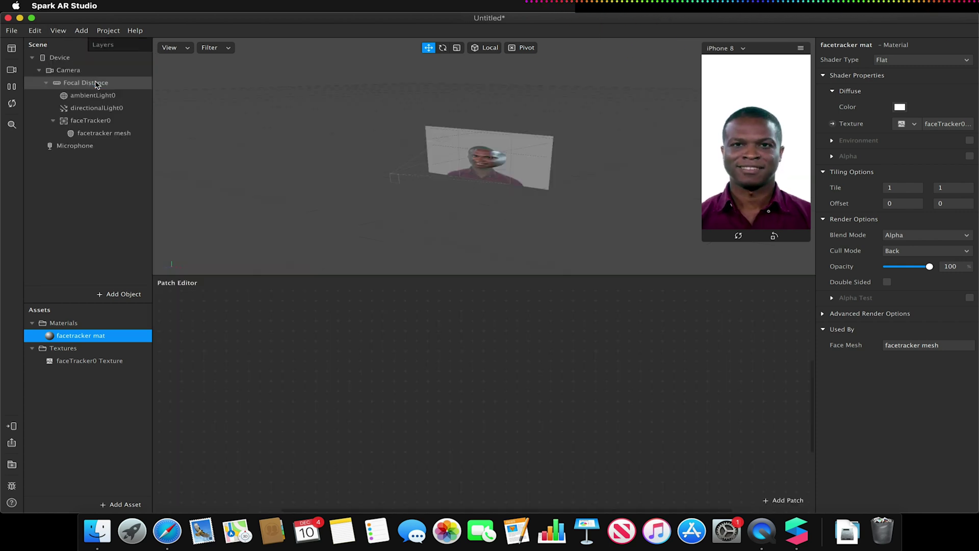
{"action": "double_click", "coordinate": [77, 336]}
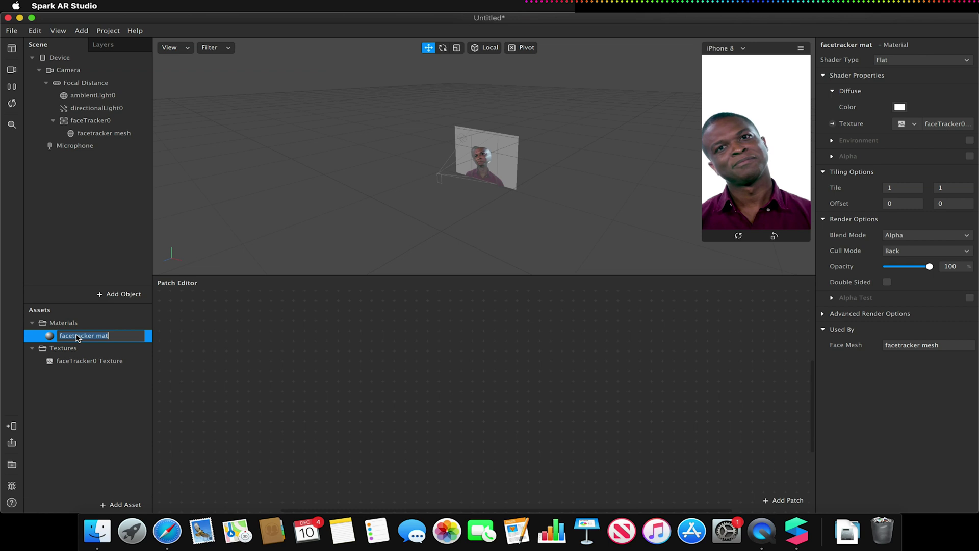
{"action": "left_click", "coordinate": [824, 314]}
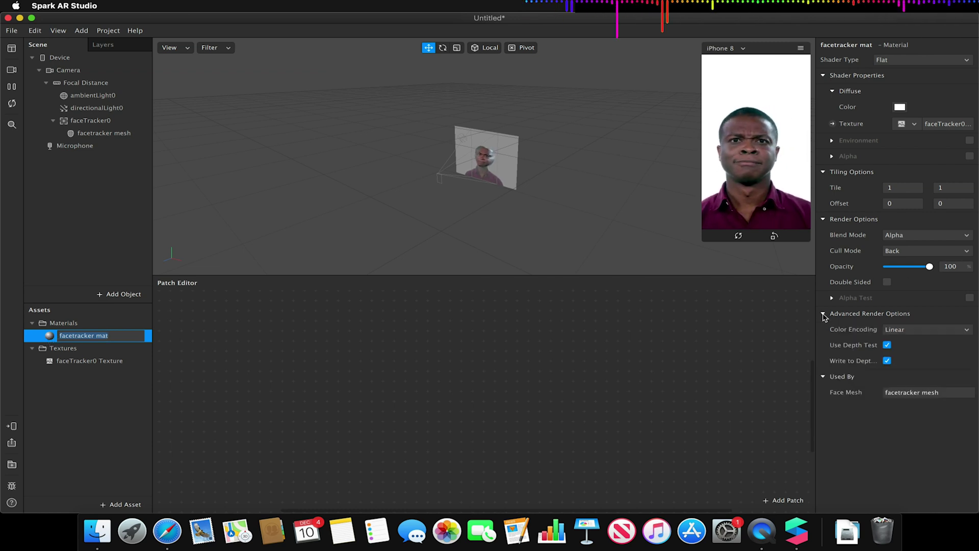
{"action": "left_click", "coordinate": [888, 346]}
{"action": "left_click_drag", "start_coordinate": [817, 350], "coordinate": [816, 328]}
{"action": "left_click", "coordinate": [837, 361]}
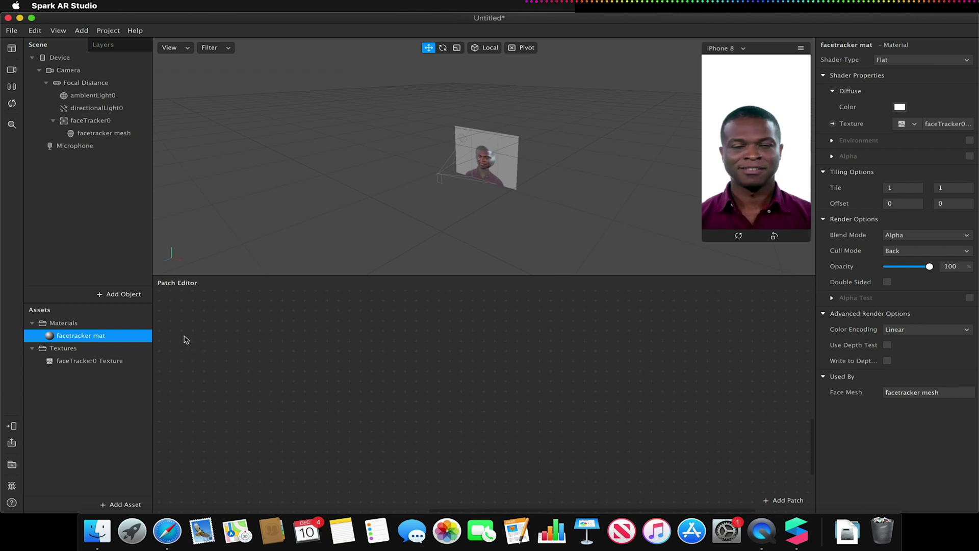
Add a faceTracker0 Texture patch and a facetracker mat Diffuse Texture patch, placing the material node to the right
{"action": "left_click", "coordinate": [108, 361]}
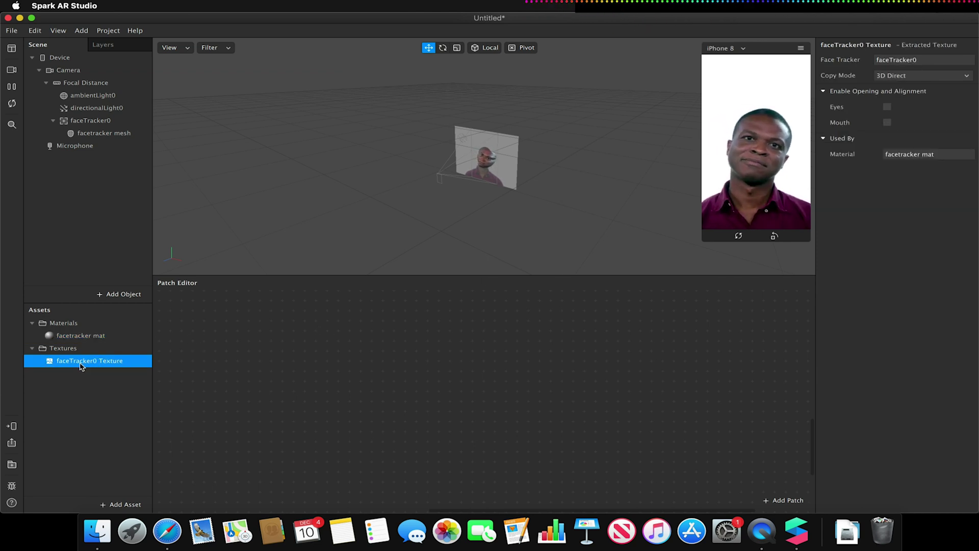
{"action": "left_click_drag", "start_coordinate": [81, 364], "coordinate": [459, 328]}
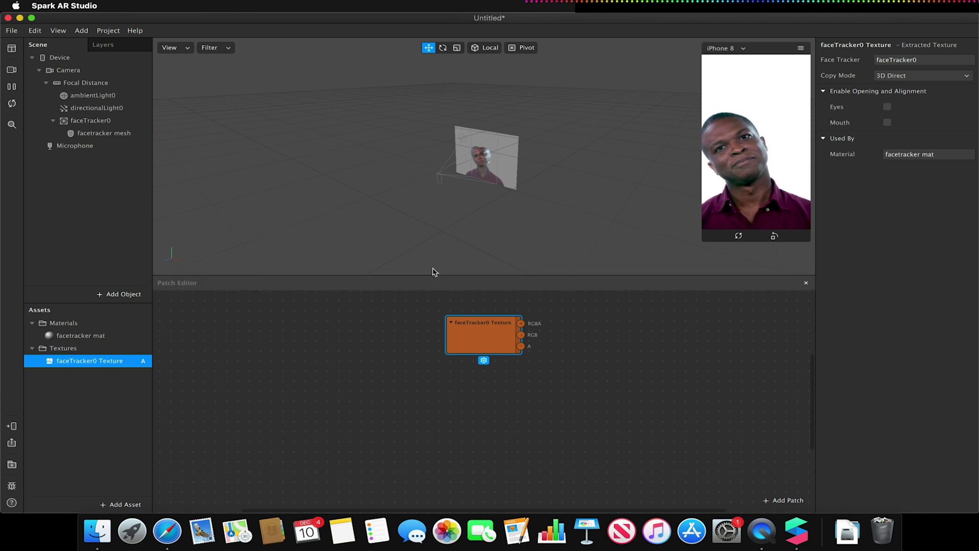
{"action": "left_click", "coordinate": [82, 337]}
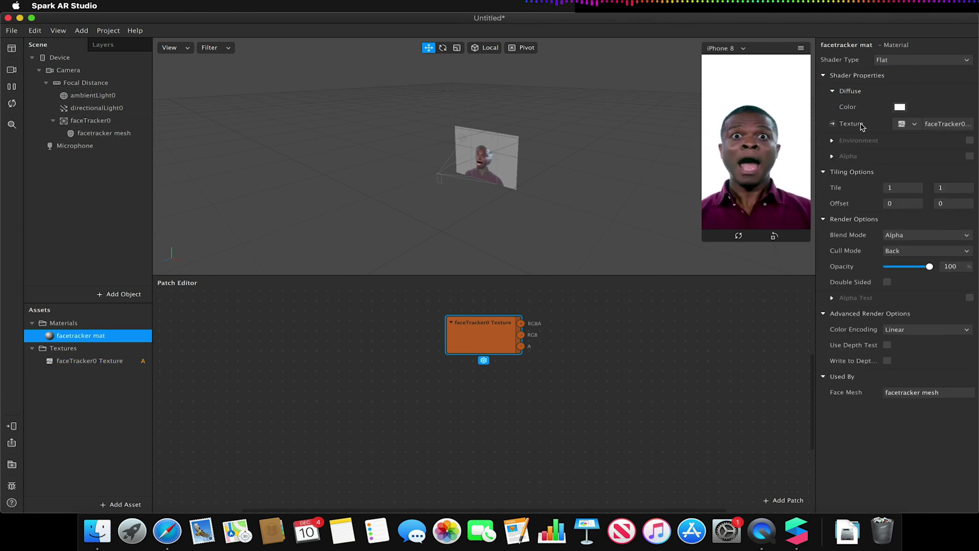
{"action": "left_click", "coordinate": [832, 125]}
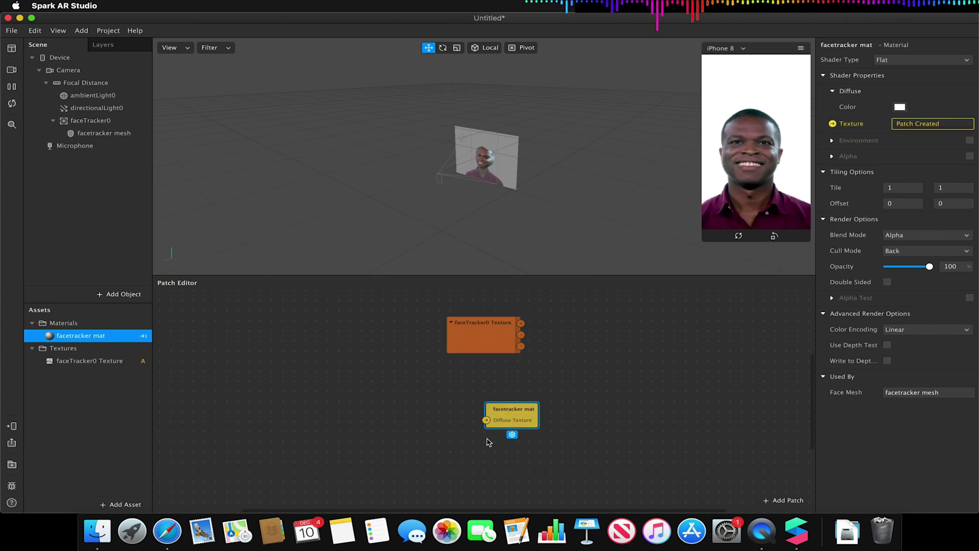
{"action": "left_click_drag", "start_coordinate": [510, 411], "coordinate": [733, 380]}
{"action": "left_click", "coordinate": [641, 373]}
{"action": "left_click", "coordinate": [660, 385]}
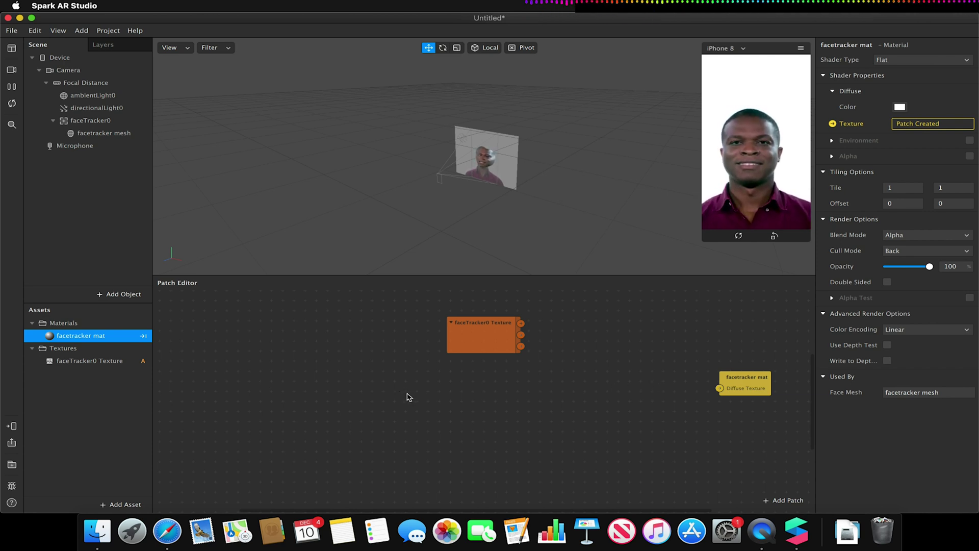
Insert a Loop Animation patch and set it to Mirrored
{"action": "right_click", "coordinate": [286, 408]}
{"action": "type", "text": "loop"}
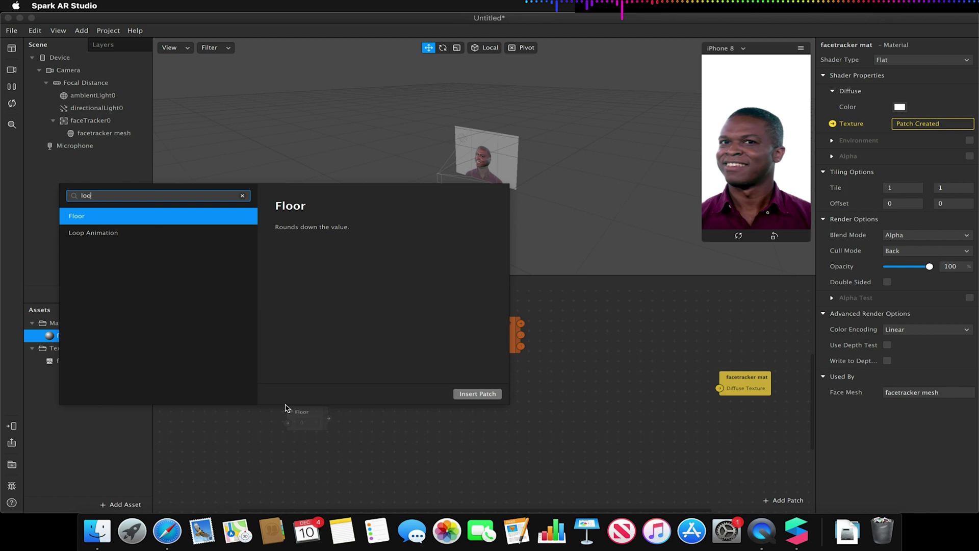
{"action": "left_click", "coordinate": [452, 395]}
{"action": "mouse_move", "coordinate": [346, 414]}
{"action": "left_mouse_down"}
{"action": "mouse_move", "coordinate": [313, 386]}
{"action": "mouse_move", "coordinate": [303, 393]}
{"action": "mouse_move", "coordinate": [352, 403]}
{"action": "left_mouse_up"}
{"action": "left_click", "coordinate": [298, 431]}
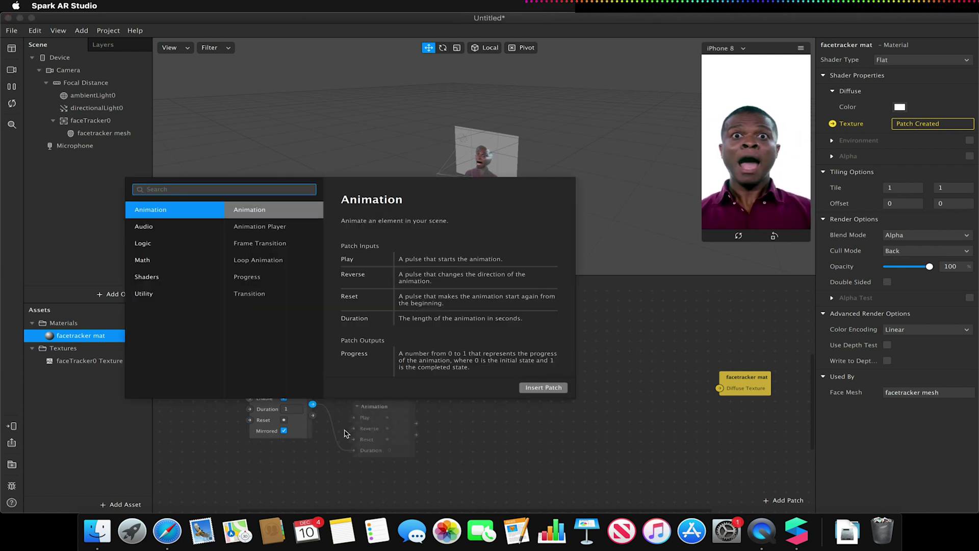
Add a Delay patch after Loop Animation with a Duration of 5
{"action": "type", "text": "delay"}
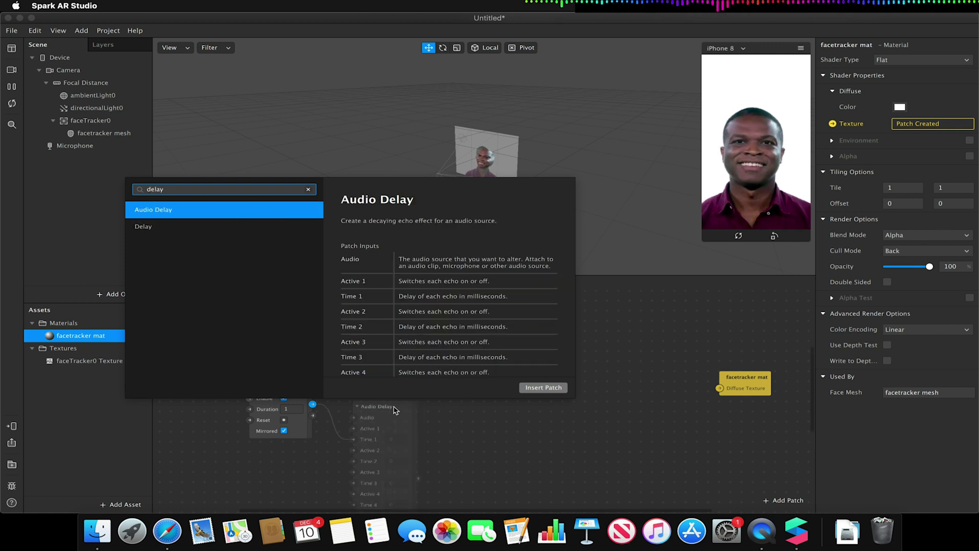
{"action": "left_click", "coordinate": [175, 225]}
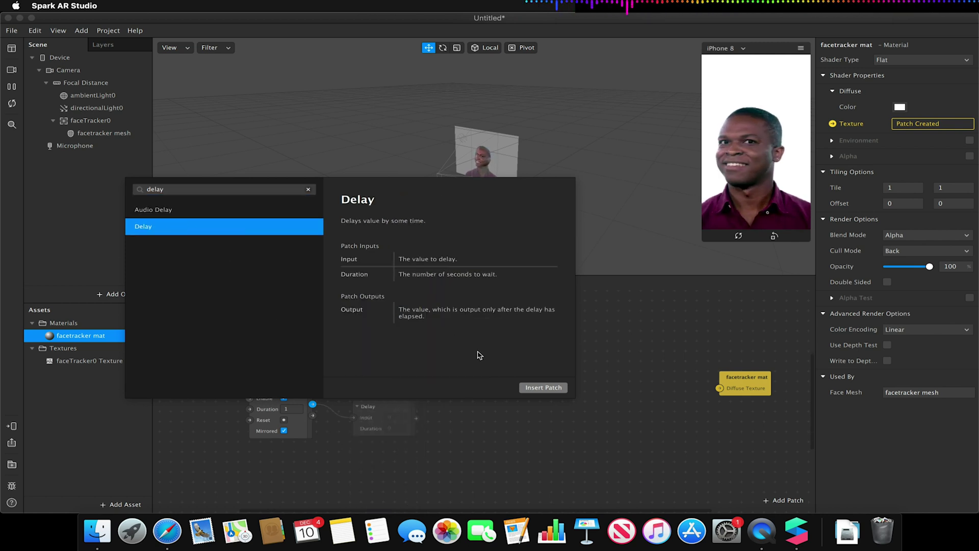
{"action": "left_click", "coordinate": [543, 387]}
{"action": "left_click", "coordinate": [372, 427]}
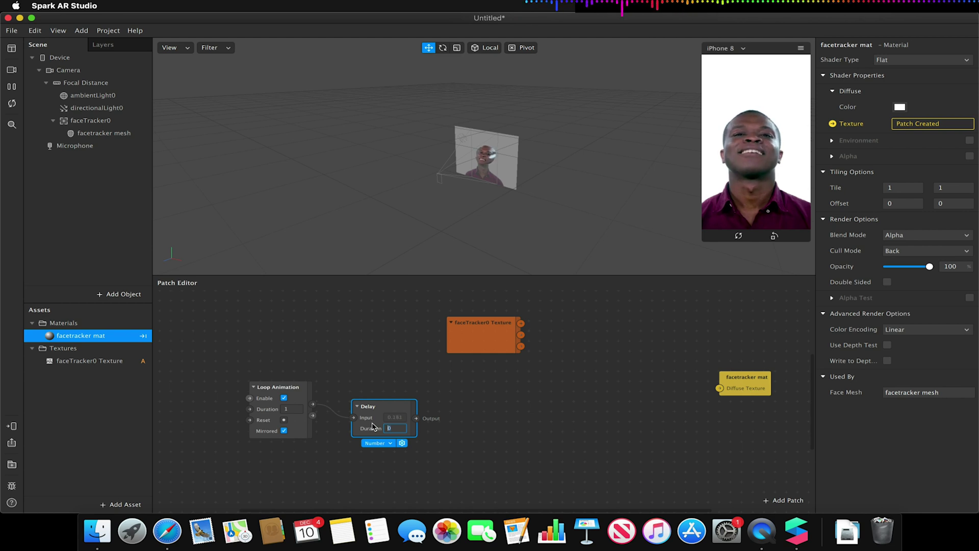
{"action": "key", "text": "Return"}
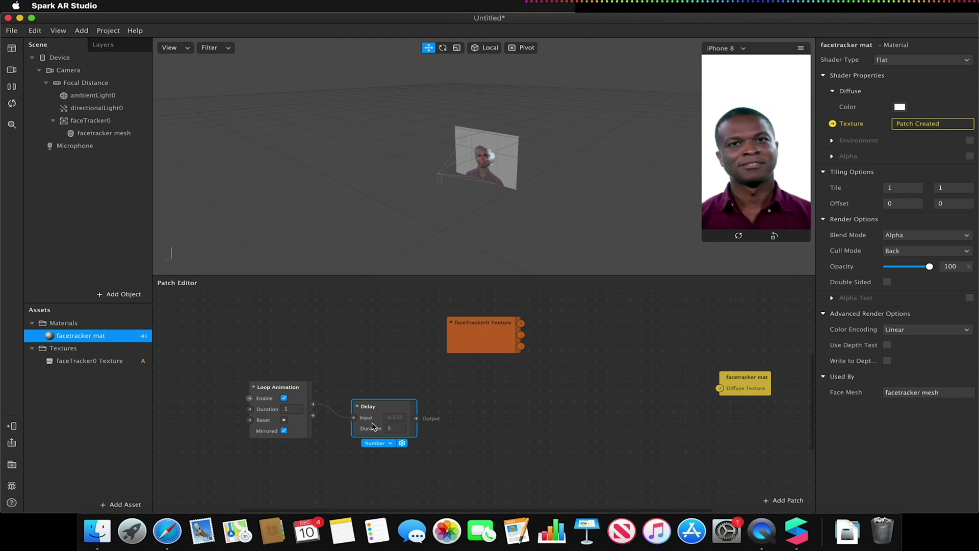
{"action": "left_click_drag", "start_coordinate": [374, 407], "coordinate": [360, 388]}
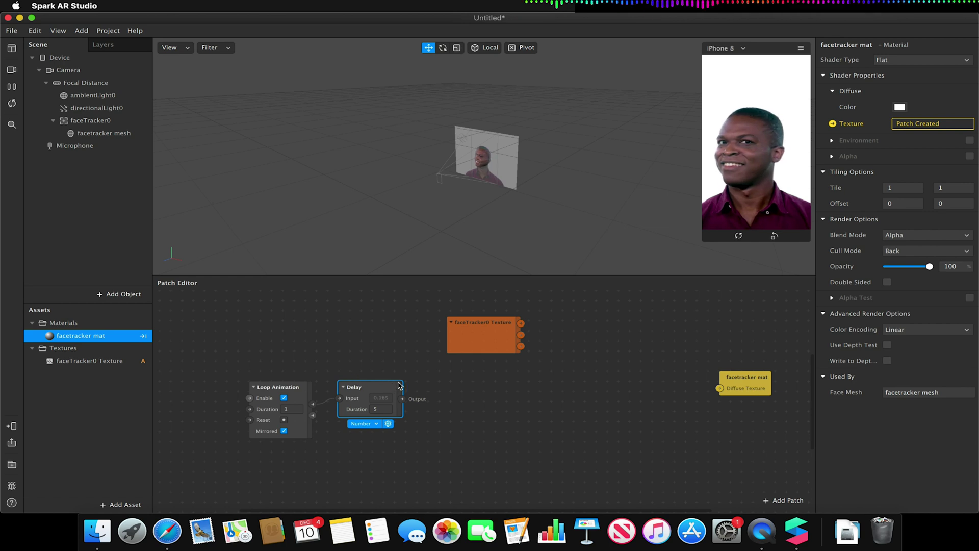
{"action": "left_click_drag", "start_coordinate": [403, 399], "coordinate": [455, 399]}
Insert a Transition patch after Delay and set its type to Number
{"action": "type", "text": "transition"}
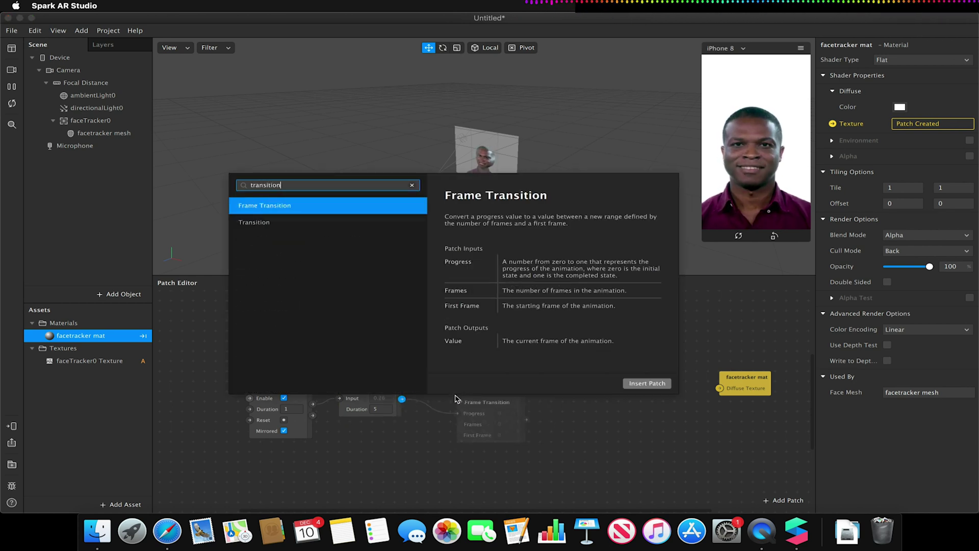
{"action": "left_click", "coordinate": [270, 222]}
{"action": "left_click", "coordinate": [647, 383]}
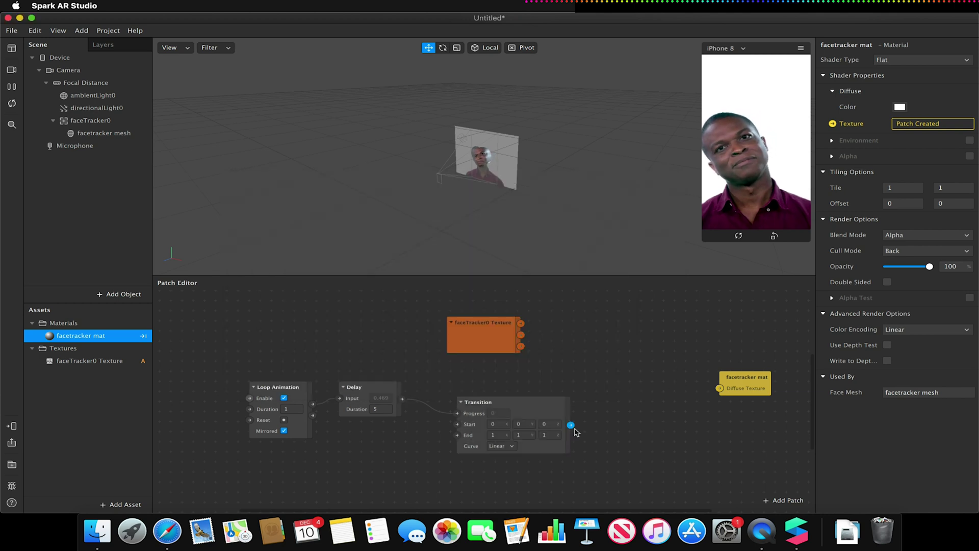
{"action": "left_click", "coordinate": [531, 451]}
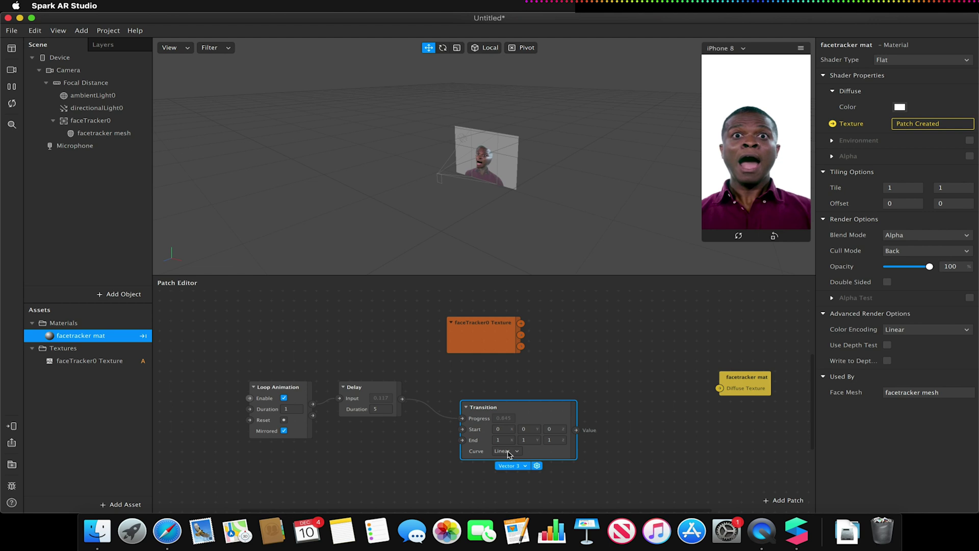
{"action": "left_click", "coordinate": [513, 465]}
{"action": "left_click", "coordinate": [530, 459]}
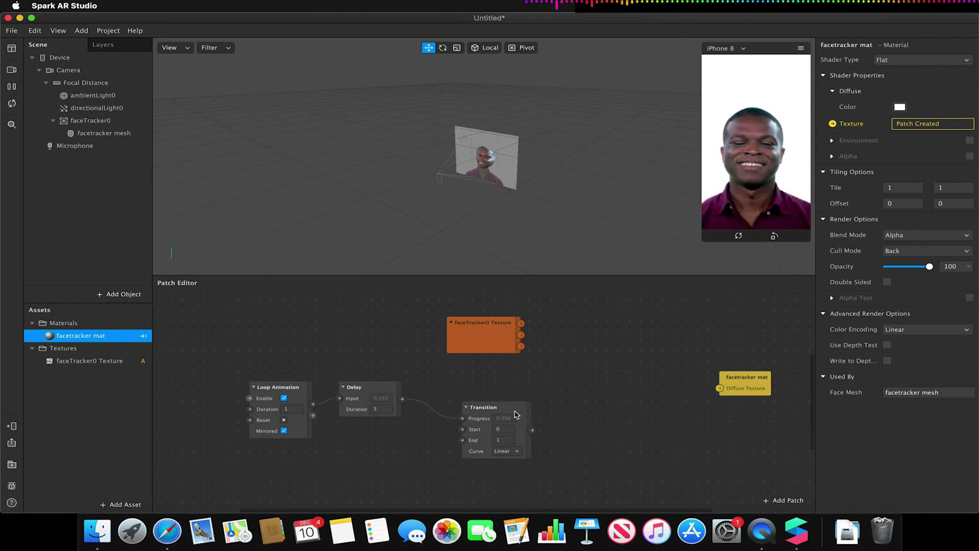
Set the Transition Start to 200, End to 50, and Curve to Circular In-Out
{"action": "left_click", "coordinate": [462, 429]}
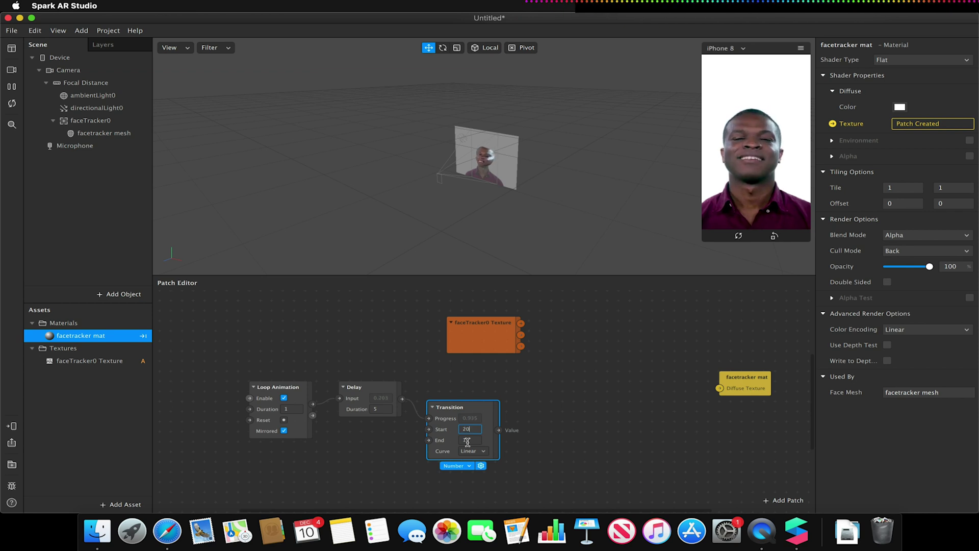
{"action": "type", "text": "200"}
{"action": "left_click", "coordinate": [467, 440]}
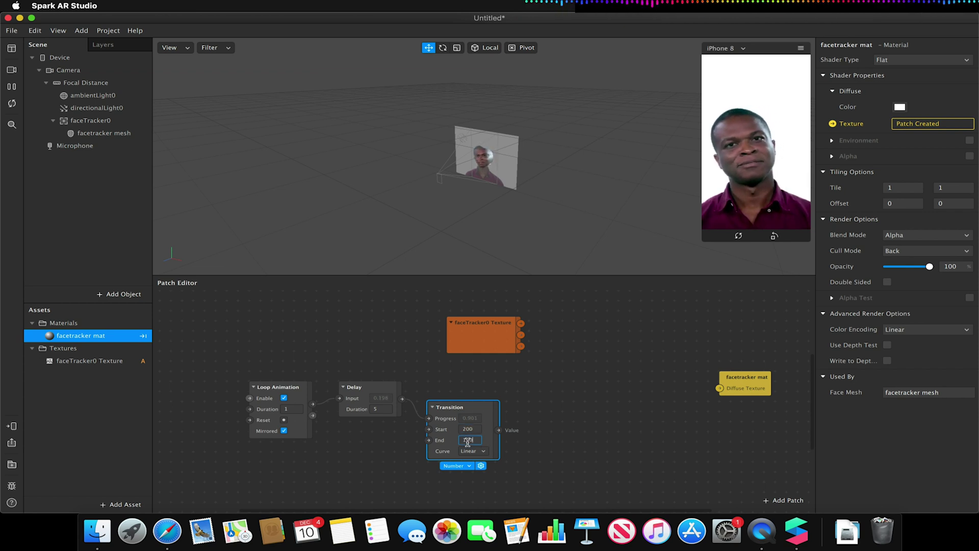
{"action": "key", "text": "Return"}
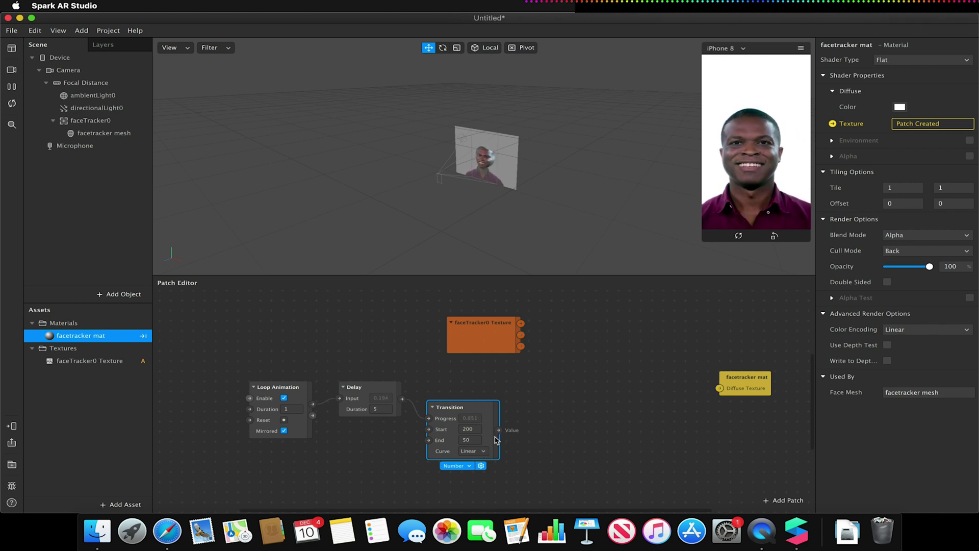
{"action": "left_click", "coordinate": [472, 452]}
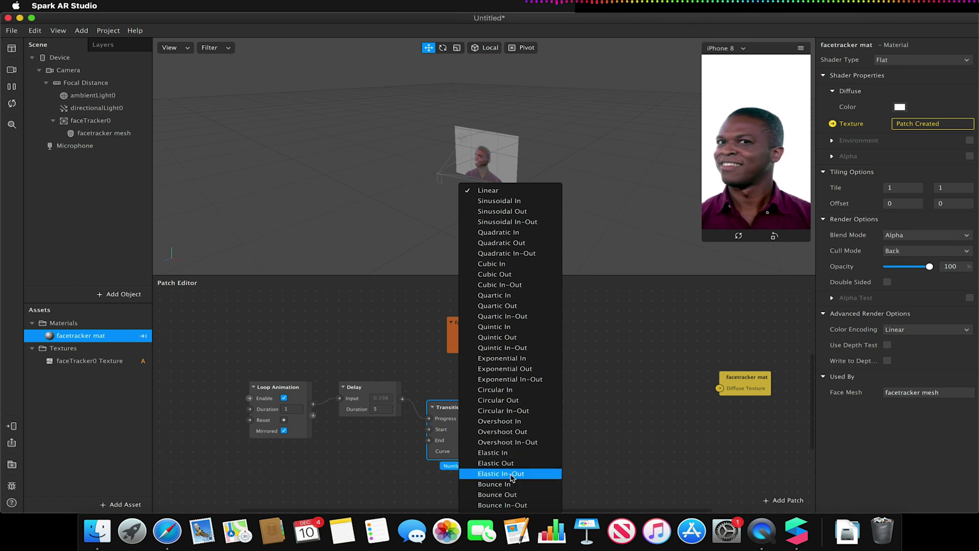
{"action": "left_click", "coordinate": [526, 412]}
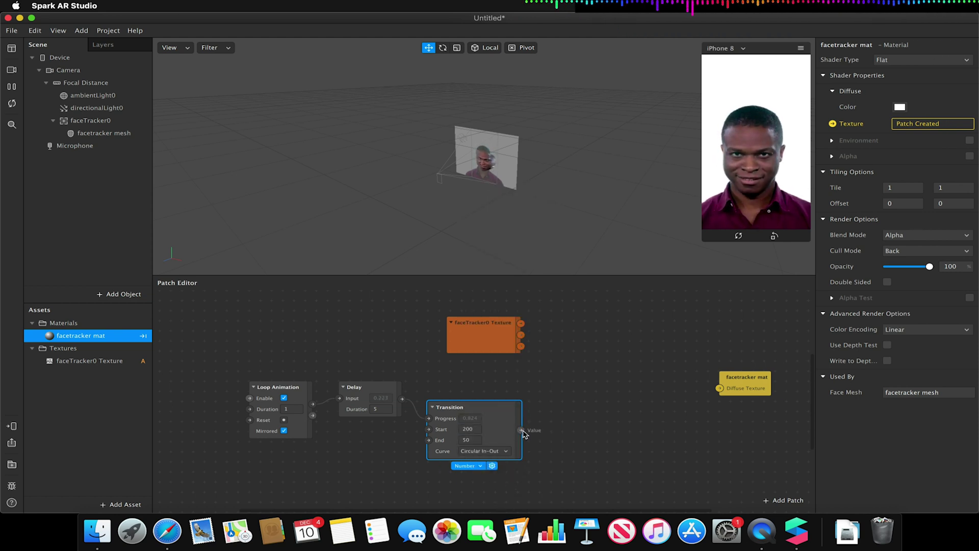
{"action": "left_click_drag", "start_coordinate": [522, 431], "coordinate": [555, 438]}
Insert an SDF Twist patch and wire the Transition Value into its Twist input
{"action": "type", "text": "sdf"}
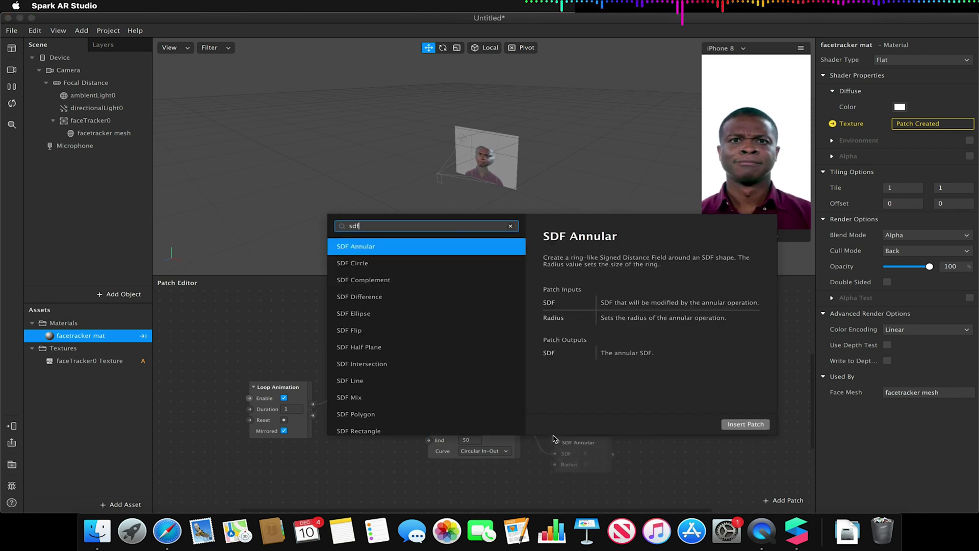
{"action": "scroll", "coordinate": [397, 365], "scroll_direction": "down", "scroll_amount": 5}
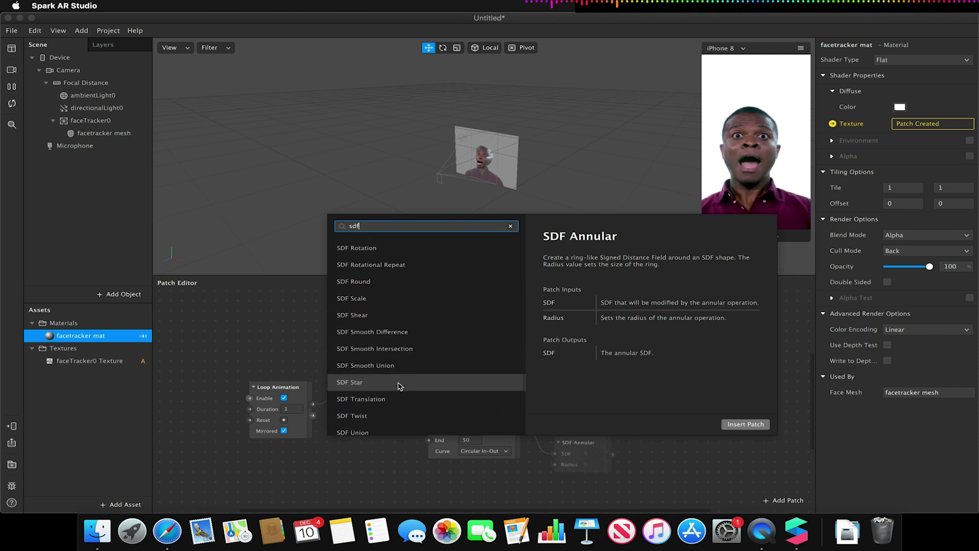
{"action": "left_click", "coordinate": [448, 417]}
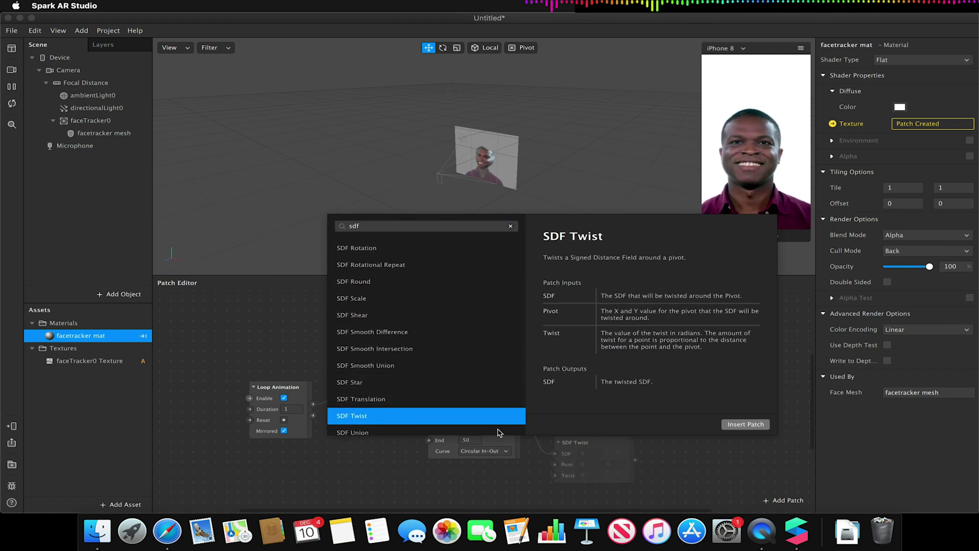
{"action": "left_click", "coordinate": [746, 424]}
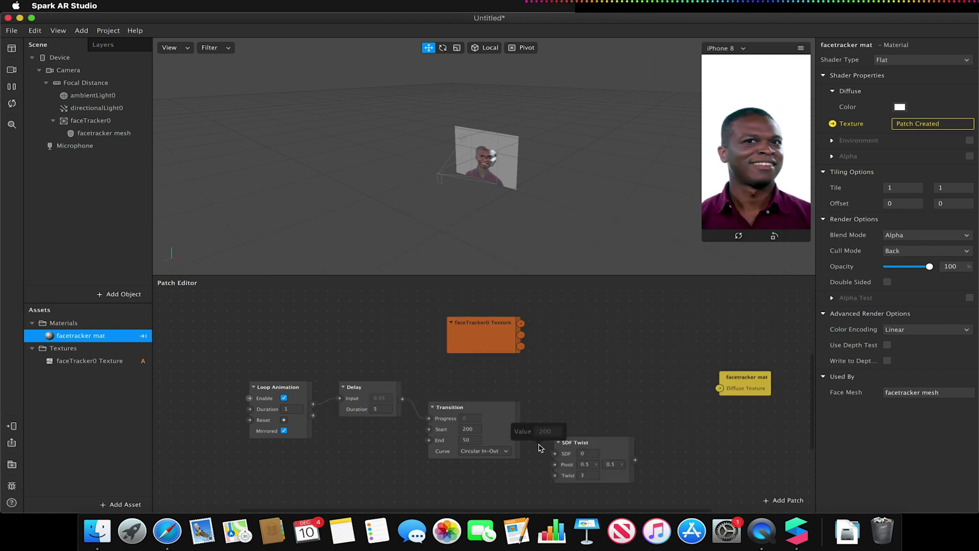
{"action": "left_click", "coordinate": [498, 409]}
{"action": "left_click_drag", "start_coordinate": [521, 429], "coordinate": [577, 405]}
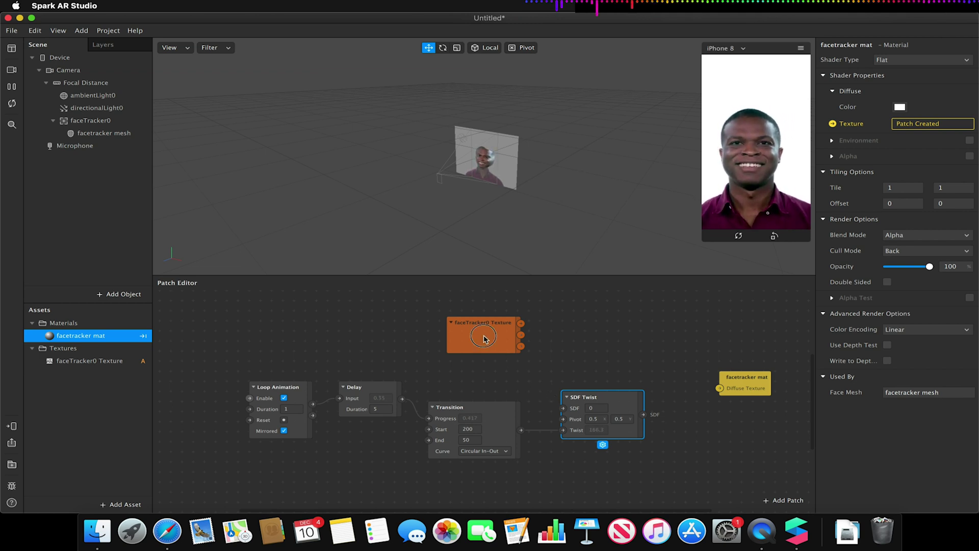
{"action": "left_click_drag", "start_coordinate": [484, 337], "coordinate": [597, 330]}
Add a six-sided SDF Star (outer 0.3, inner 0.25) and connect it to SDF Twist's SDF input
{"action": "double_click", "coordinate": [450, 330]}
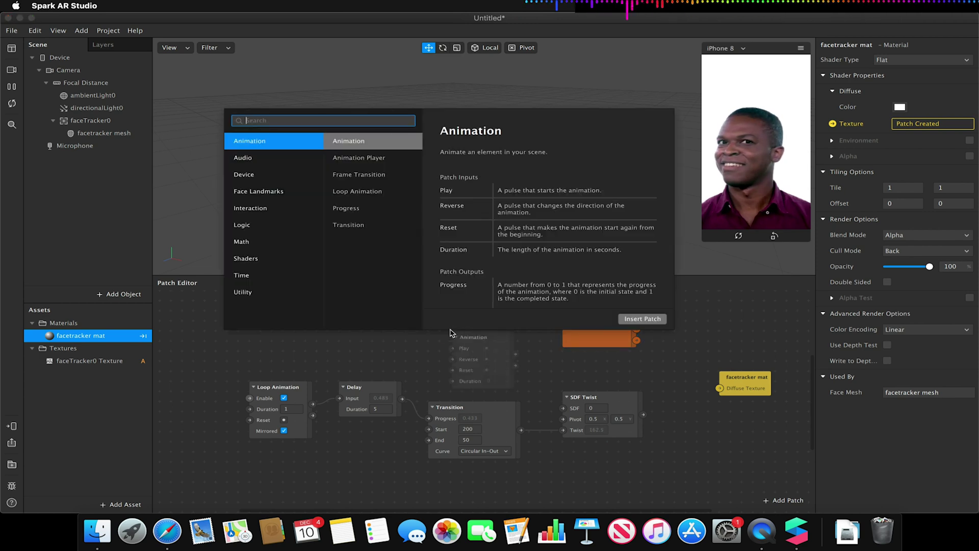
{"action": "type", "text": "sdf"}
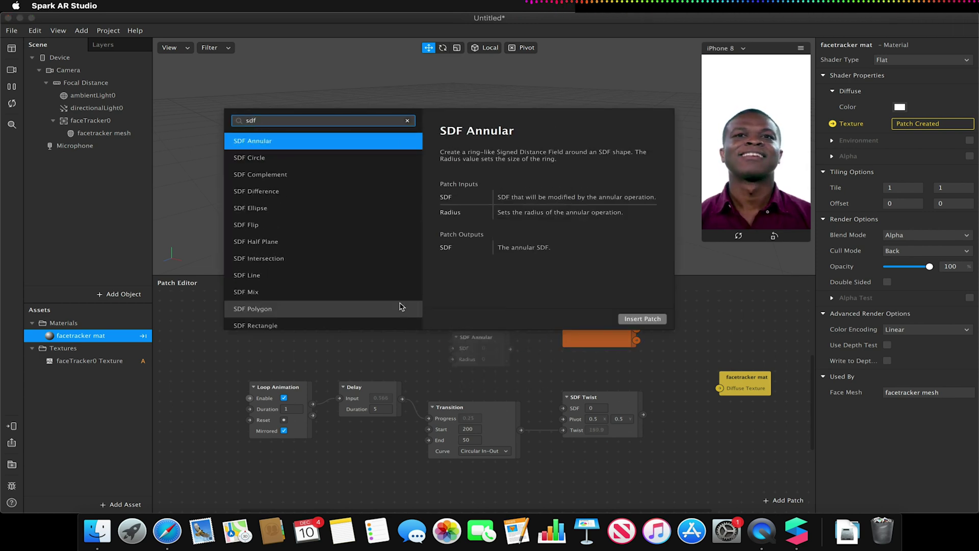
{"action": "scroll", "coordinate": [328, 298], "scroll_direction": "down", "scroll_amount": 5}
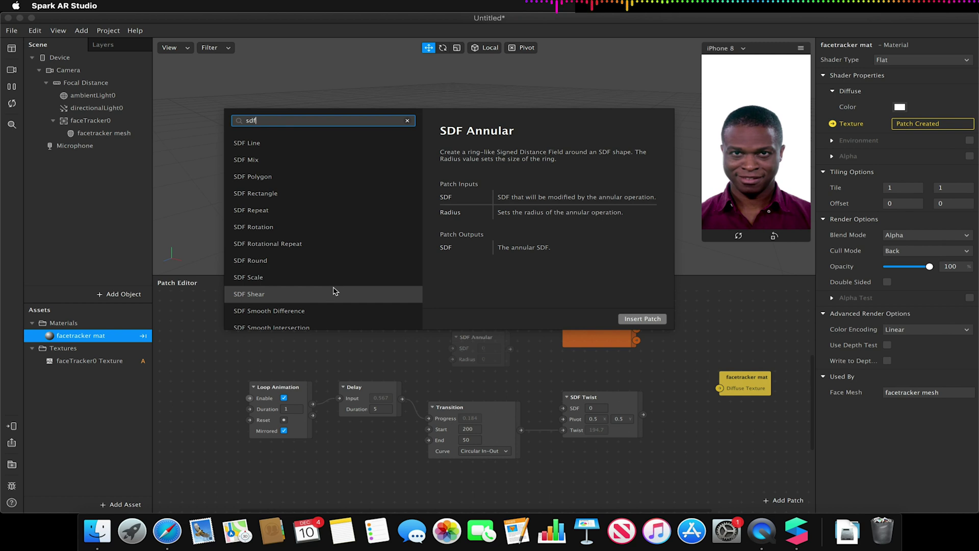
{"action": "scroll", "coordinate": [326, 285], "scroll_direction": "up", "scroll_amount": 3}
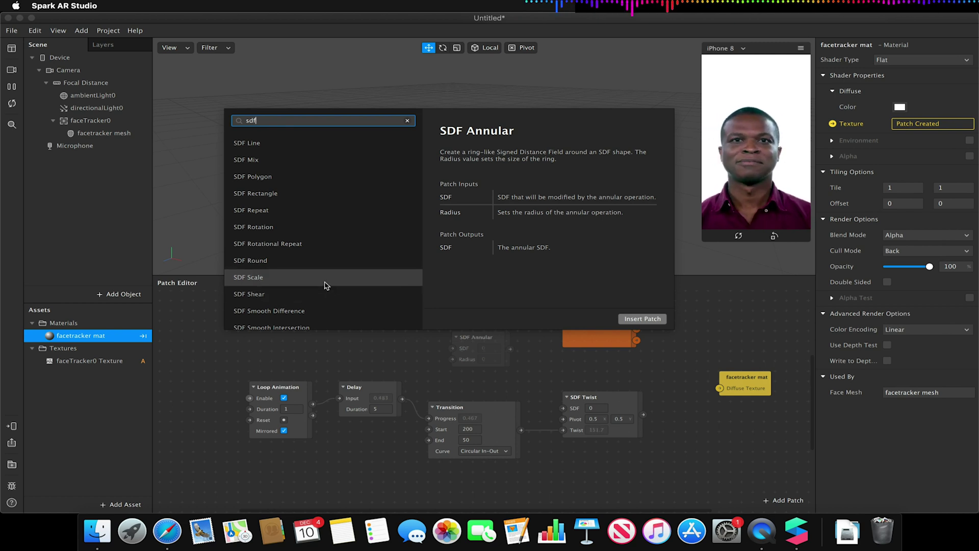
{"action": "scroll", "coordinate": [326, 284], "scroll_direction": "down", "scroll_amount": 4}
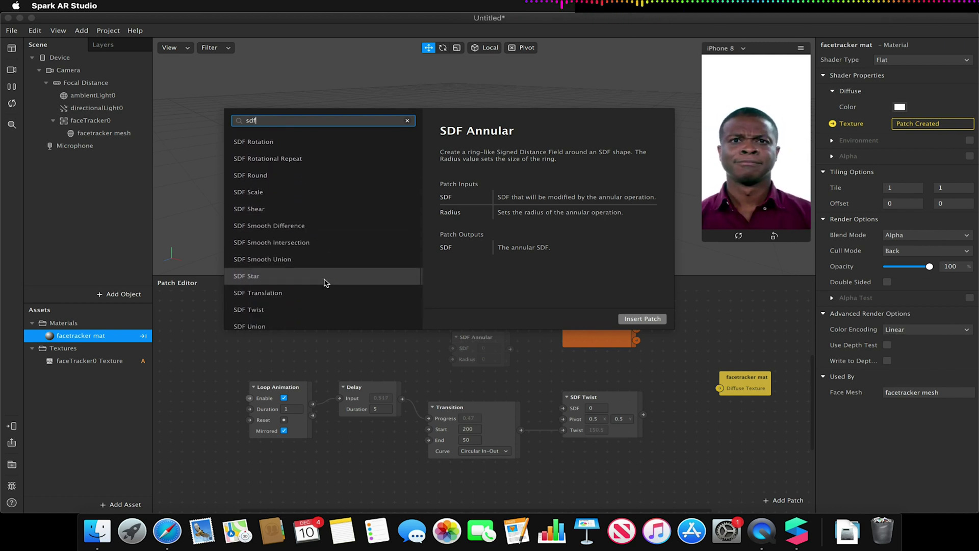
{"action": "left_click", "coordinate": [308, 271]}
{"action": "left_click", "coordinate": [642, 318]}
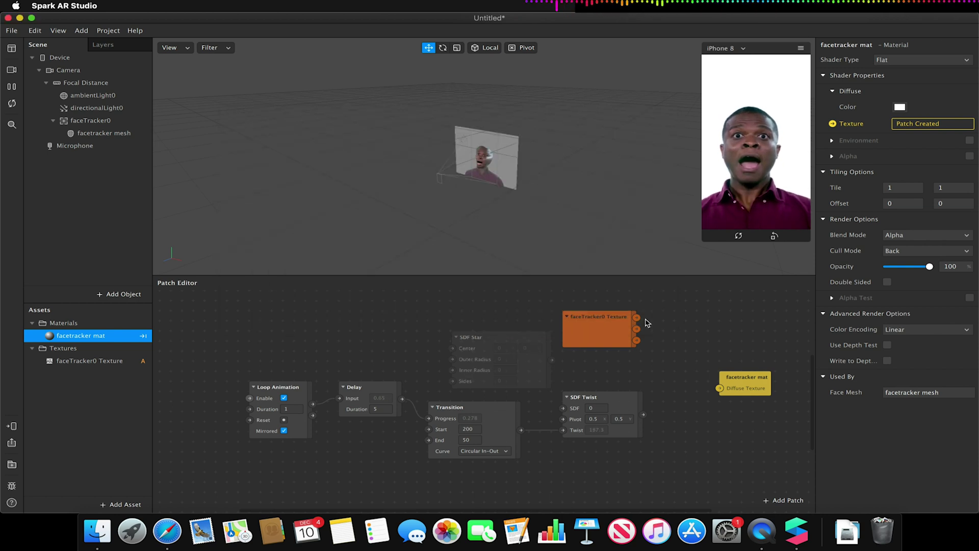
{"action": "left_click_drag", "start_coordinate": [496, 338], "coordinate": [470, 339]}
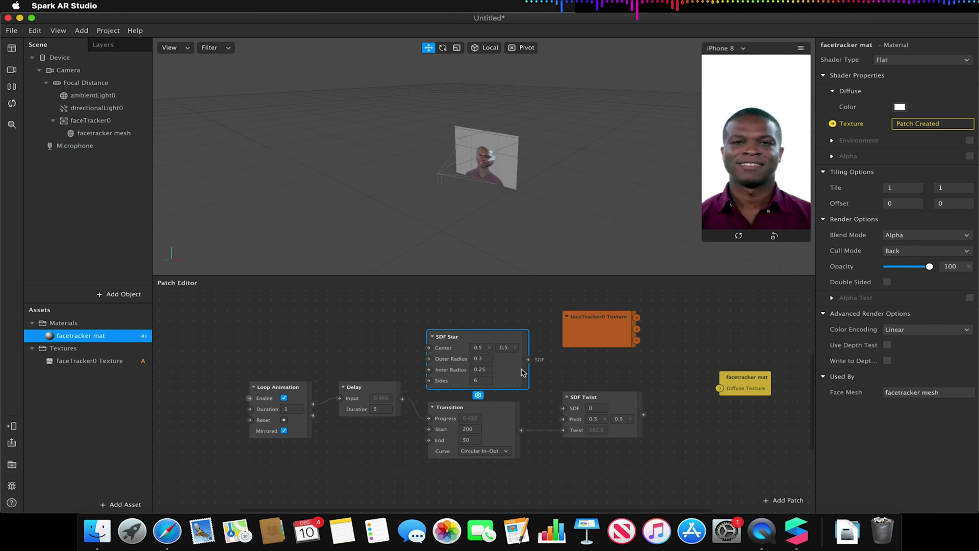
{"action": "mouse_move", "coordinate": [488, 341]}
{"action": "left_mouse_down"}
{"action": "mouse_move", "coordinate": [466, 340]}
{"action": "mouse_move", "coordinate": [488, 342]}
{"action": "left_mouse_up"}
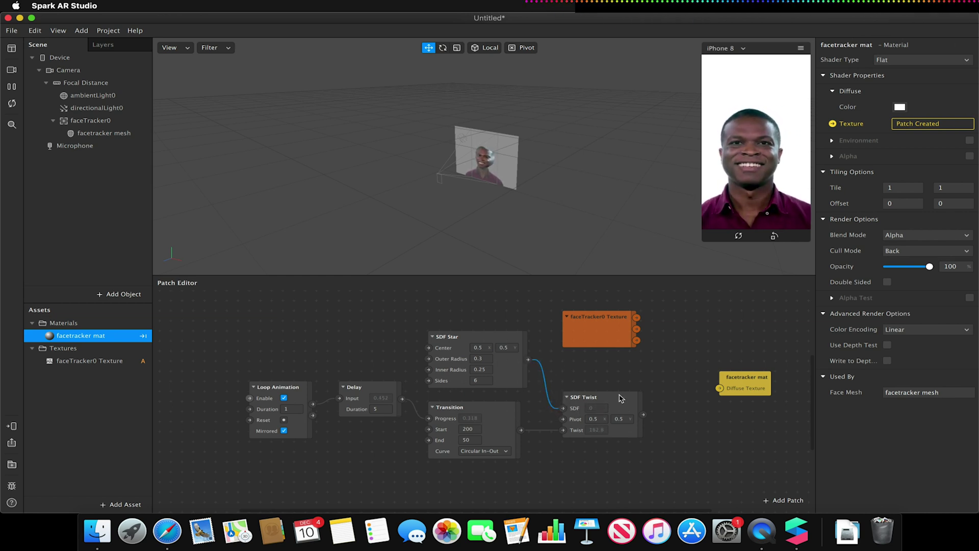
Insert a Step patch and feed the SDF Twist output into its Edge input
{"action": "double_click", "coordinate": [670, 390]}
{"action": "left_click", "coordinate": [661, 395]}
{"action": "double_click", "coordinate": [663, 384]}
{"action": "type", "text": "step"}
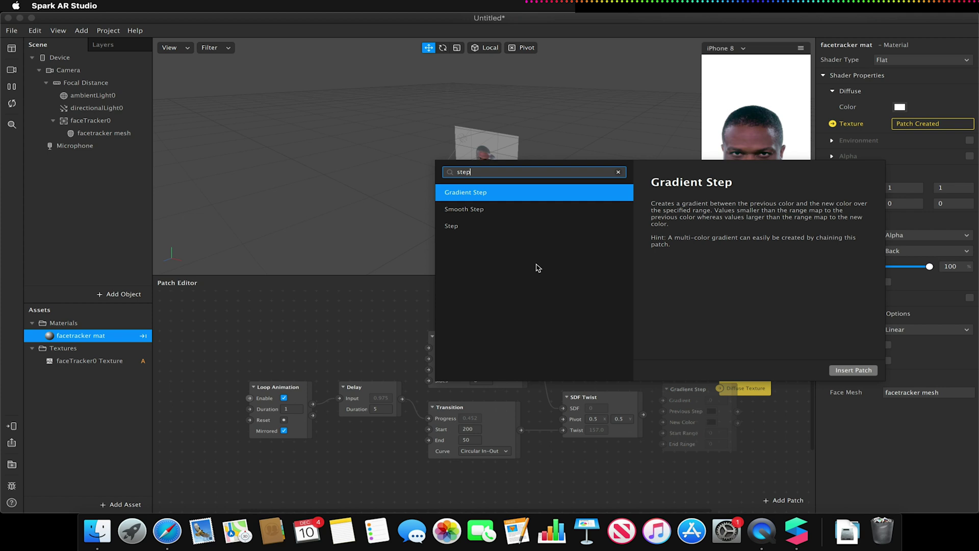
{"action": "left_click", "coordinate": [519, 228]}
{"action": "left_click", "coordinate": [849, 370]}
{"action": "left_click_drag", "start_coordinate": [686, 394], "coordinate": [677, 364]}
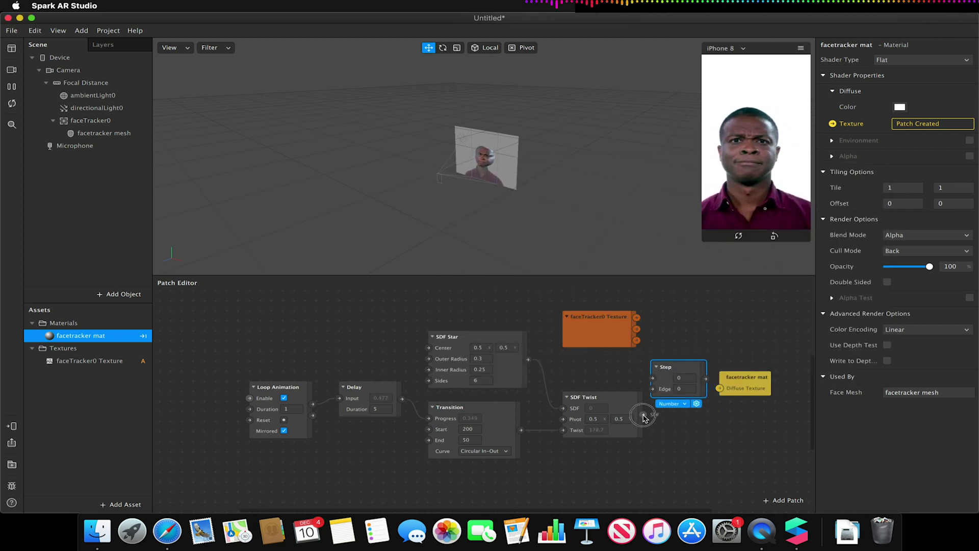
{"action": "left_click_drag", "start_coordinate": [644, 415], "coordinate": [652, 392]}
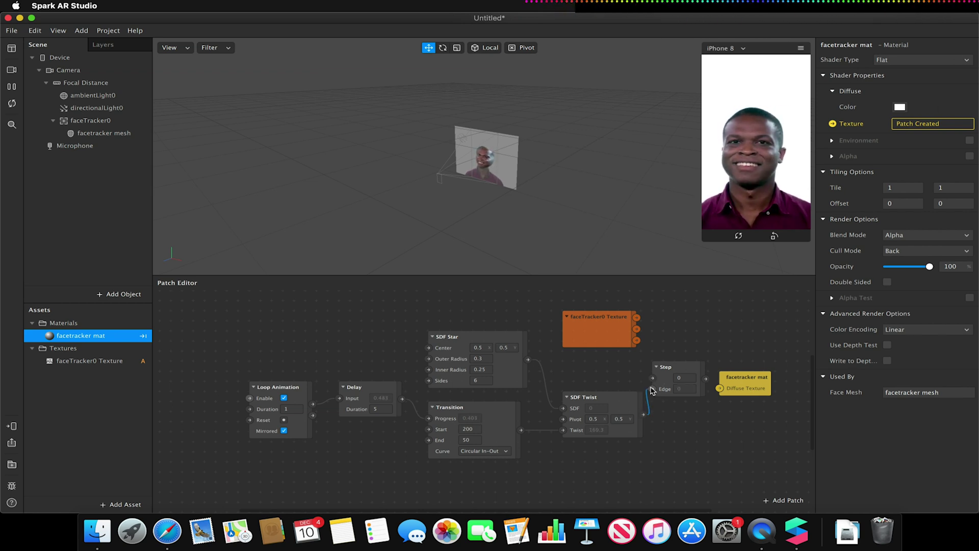
Move the facetracker mat and faceTracker0 Texture nodes aside to make room
{"action": "left_click_drag", "start_coordinate": [749, 389], "coordinate": [813, 389]}
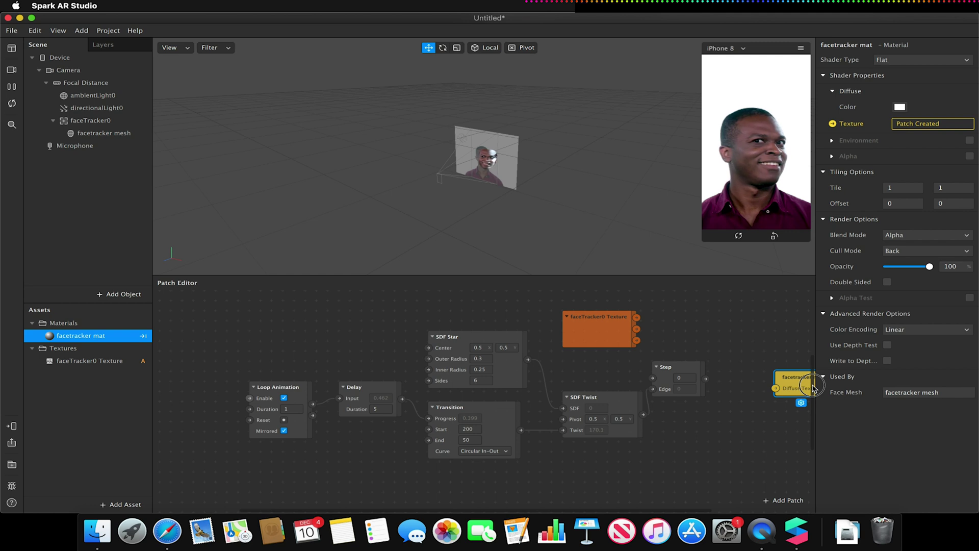
{"action": "left_click_drag", "start_coordinate": [622, 340], "coordinate": [677, 330]}
{"action": "double_click", "coordinate": [736, 358]}
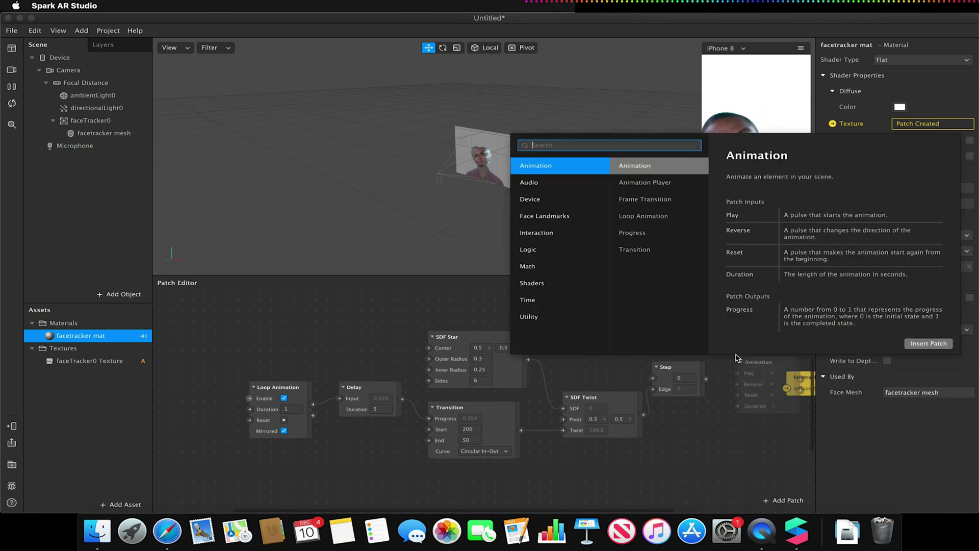
Insert a Vector 2 Pack patch combining Step and faceTracker0 Texture RGB into facetracker mat
{"action": "type", "text": "pack"}
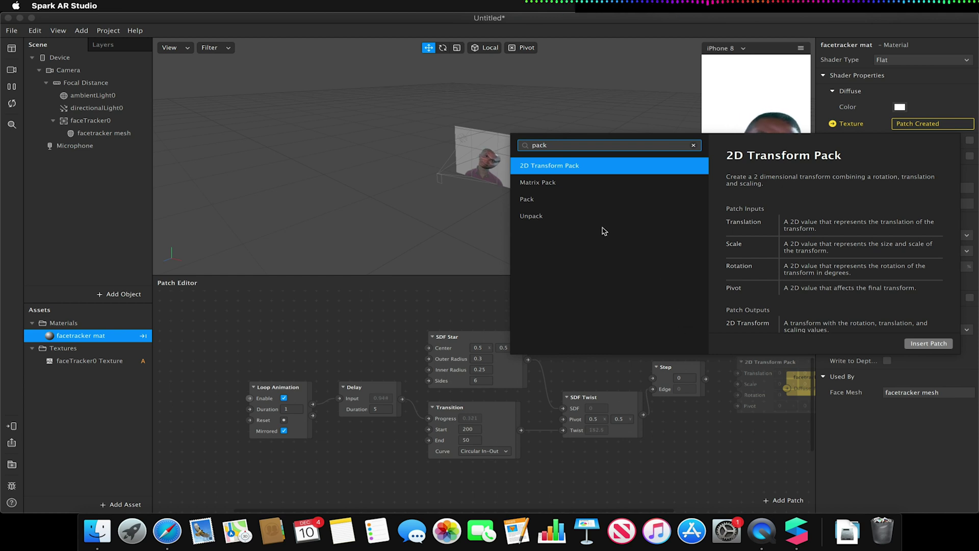
{"action": "left_click", "coordinate": [566, 202]}
{"action": "left_click", "coordinate": [907, 341]}
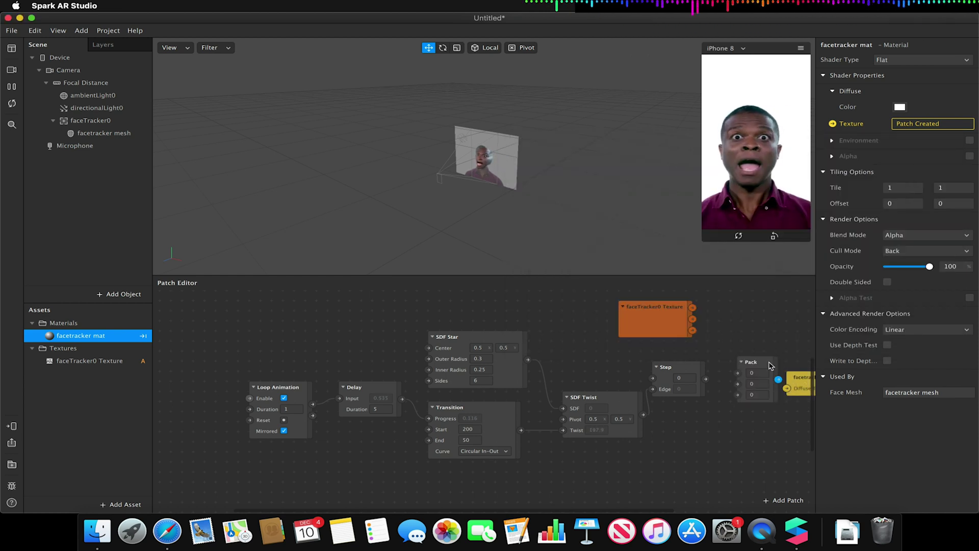
{"action": "left_click_drag", "start_coordinate": [770, 366], "coordinate": [758, 356]}
{"action": "left_click", "coordinate": [751, 406]}
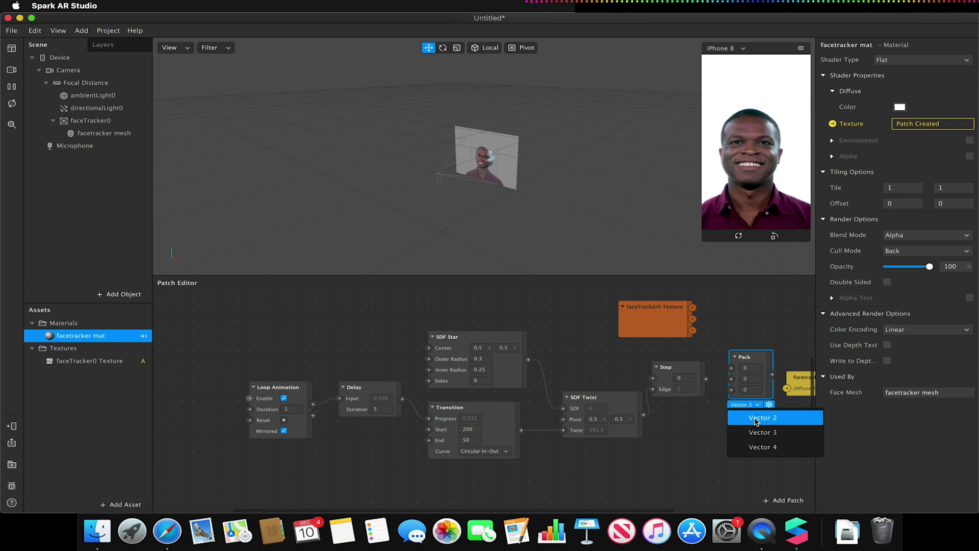
{"action": "left_click", "coordinate": [757, 423]}
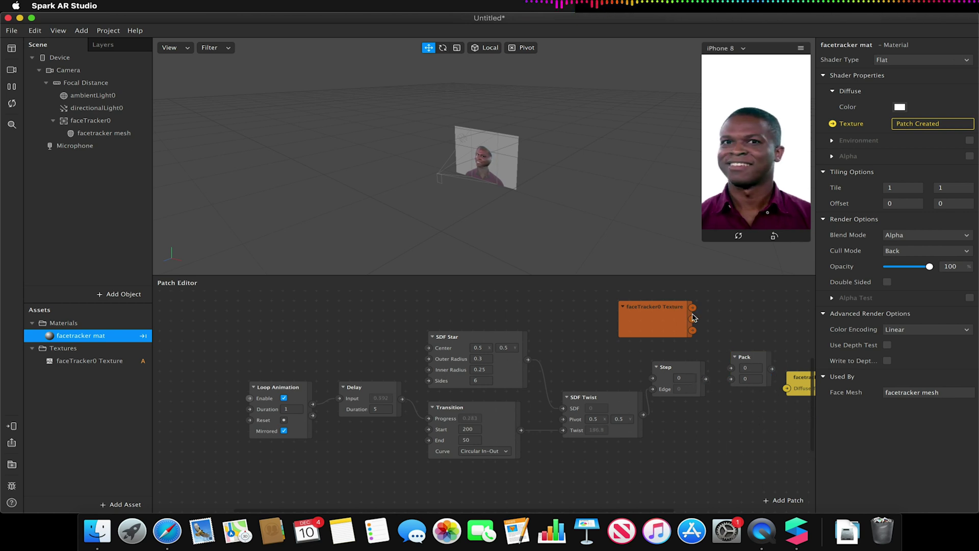
{"action": "left_click_drag", "start_coordinate": [799, 357], "coordinate": [802, 355]}
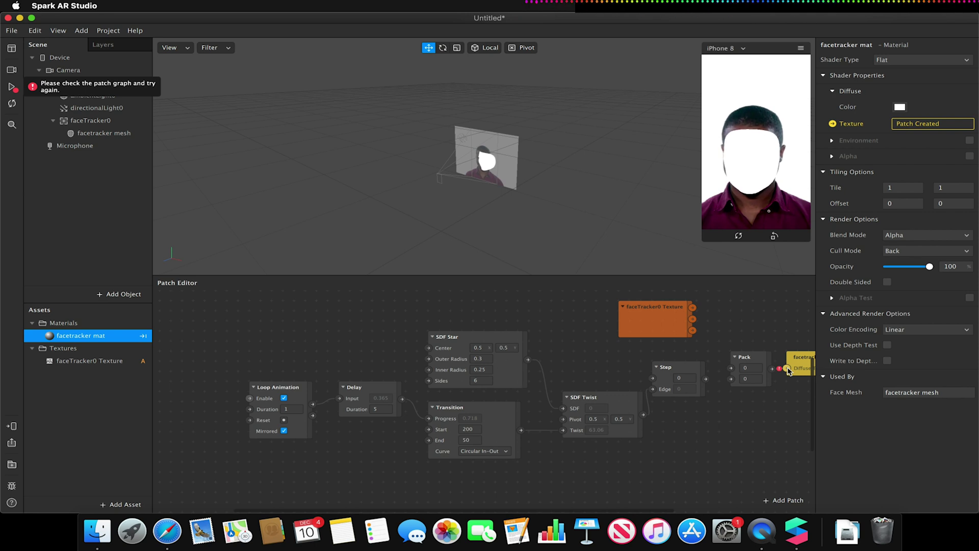
{"action": "left_click", "coordinate": [706, 379]}
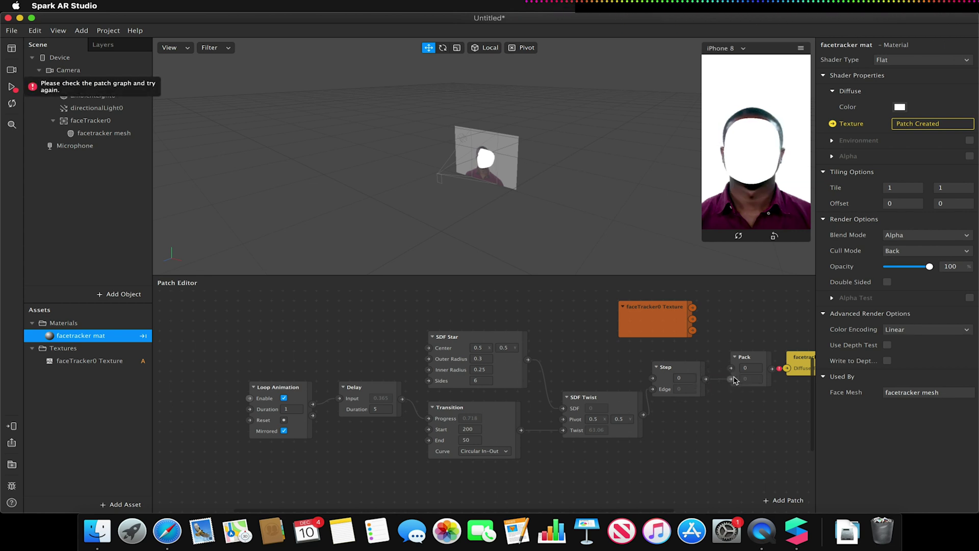
{"action": "left_click_drag", "start_coordinate": [694, 320], "coordinate": [712, 321]}
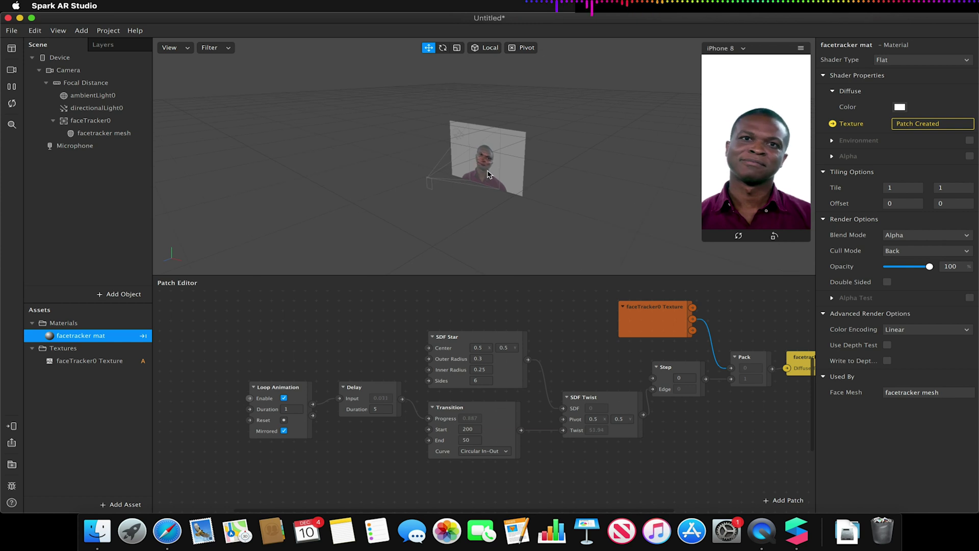
Zoom in on the faceTracker mesh to watch the face twisting in its swirl
{"action": "scroll", "coordinate": [488, 174], "scroll_direction": "up", "scroll_amount": 10}
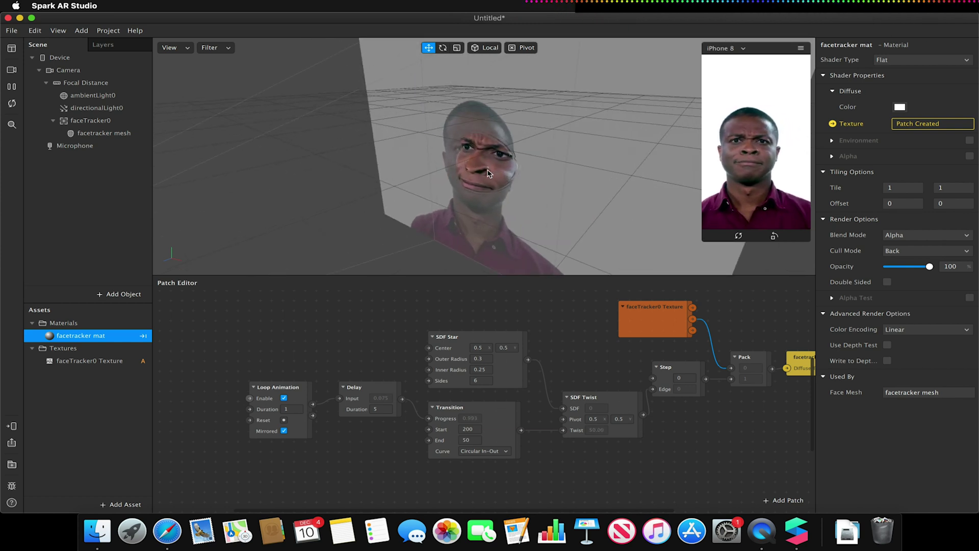
{"action": "scroll", "coordinate": [489, 174], "scroll_direction": "up", "scroll_amount": 4}
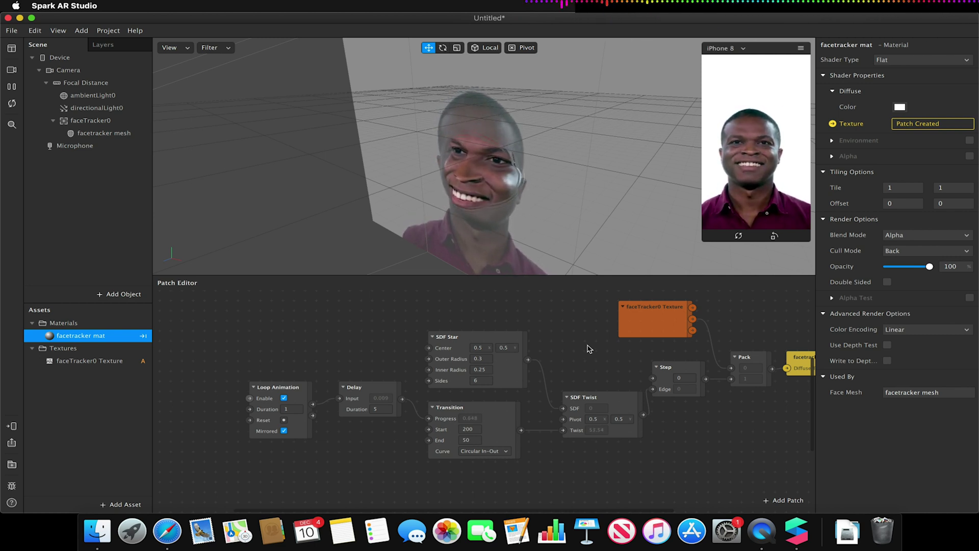
Set the Delay duration to 0.5 seconds
{"action": "left_click", "coordinate": [378, 408]}
{"action": "type", "text": "0.5"}
{"action": "key", "text": "Return"}
Move SDF Twist left and wire its output into the Step patch's first input instead of Edge
{"action": "key", "text": "super+Tab"}
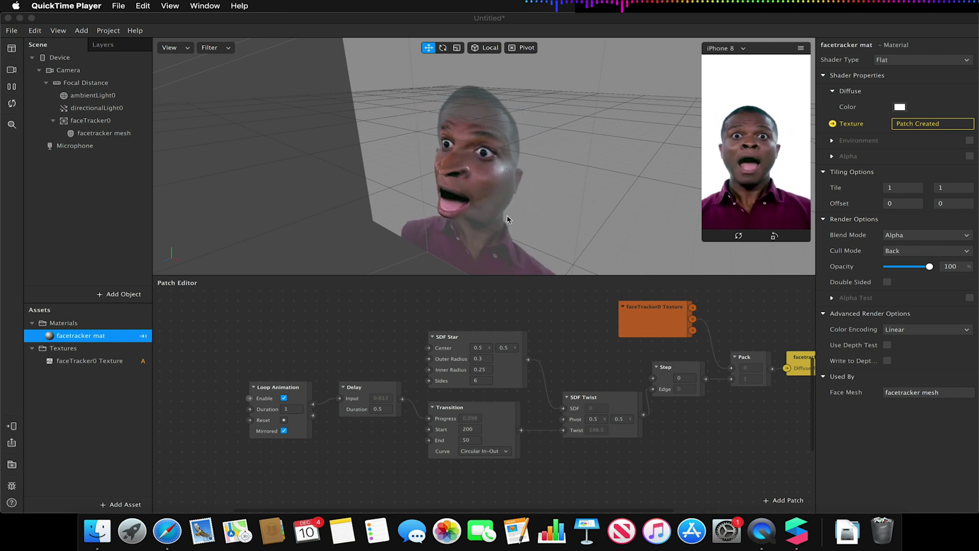
{"action": "left_click", "coordinate": [592, 396]}
{"action": "left_click_drag", "start_coordinate": [591, 396], "coordinate": [569, 386]}
{"action": "left_click_drag", "start_coordinate": [621, 404], "coordinate": [652, 379]}
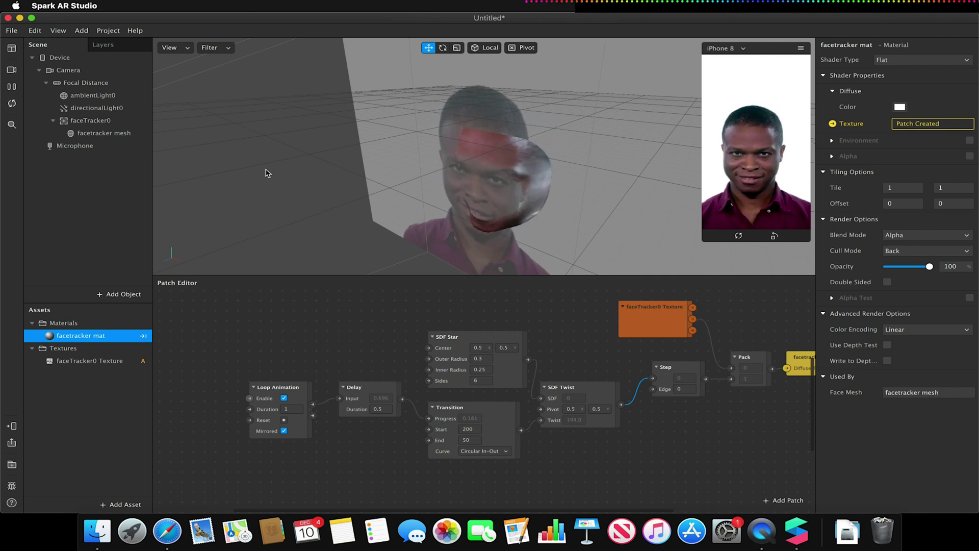
Add a face mesh under faceTracker0 with Eyes and Mouth turned off
{"action": "left_click", "coordinate": [122, 295]}
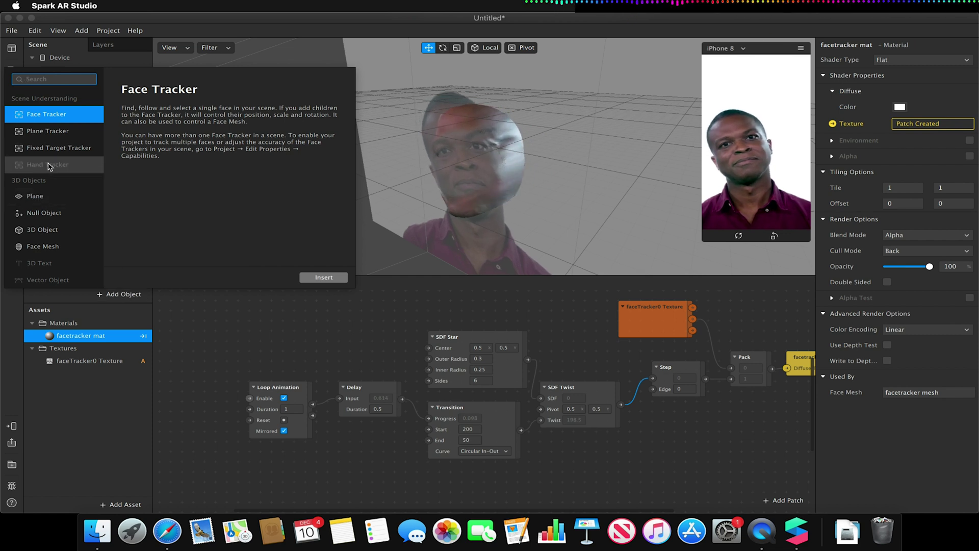
{"action": "left_click", "coordinate": [43, 247]}
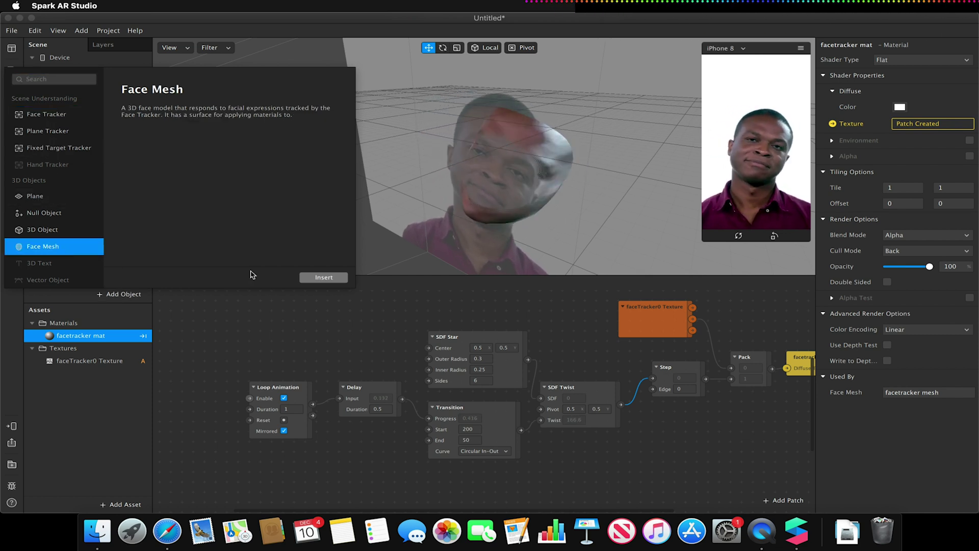
{"action": "left_click", "coordinate": [324, 276]}
{"action": "left_click_drag", "start_coordinate": [86, 145], "coordinate": [106, 124]}
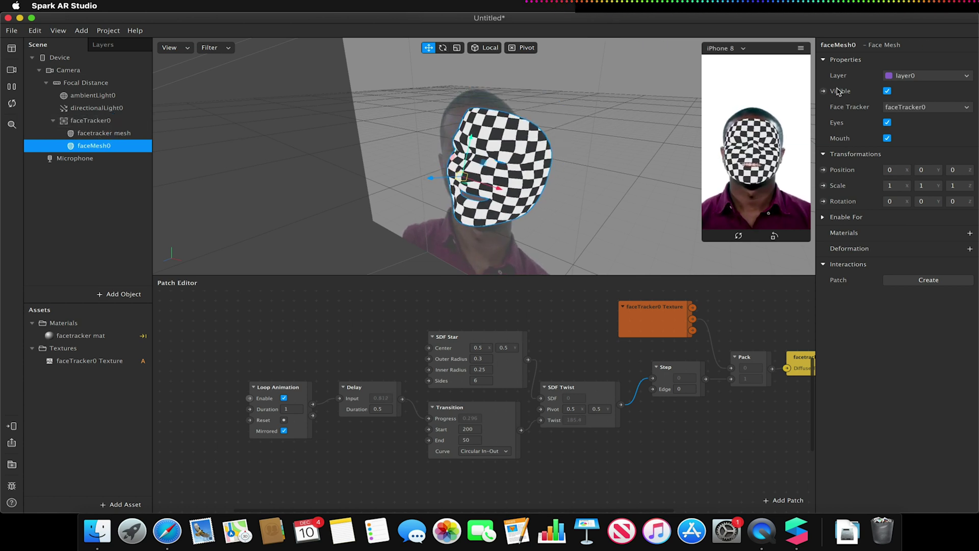
{"action": "left_click", "coordinate": [887, 122]}
{"action": "left_click", "coordinate": [888, 138]}
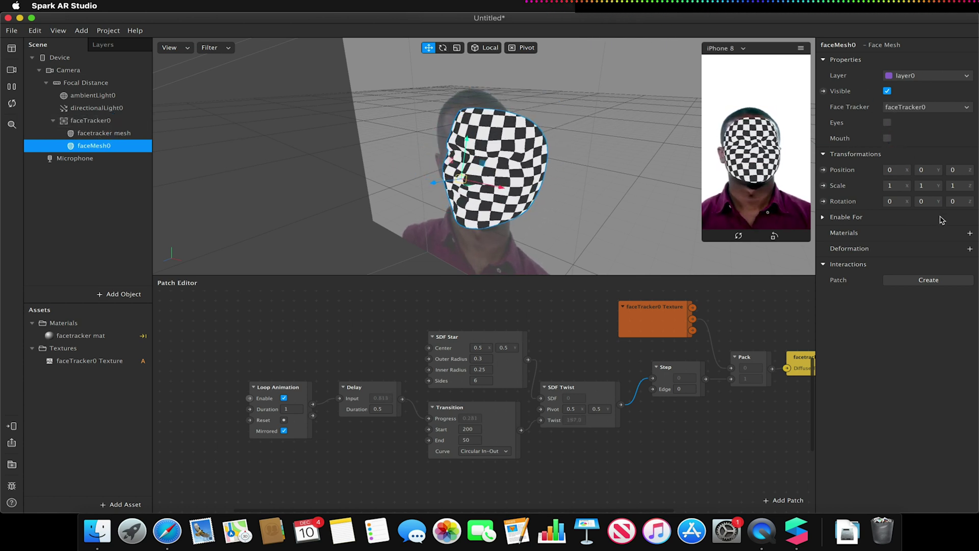
Rename the new face mesh 'border' and give it a new material0
{"action": "double_click", "coordinate": [842, 46]}
{"action": "type", "text": "border"}
{"action": "key", "text": "Return"}
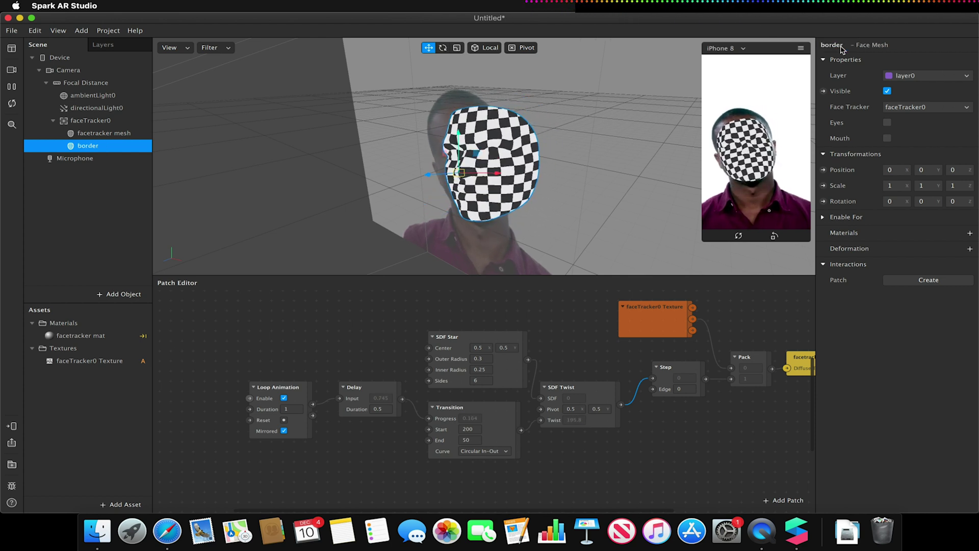
{"action": "left_click", "coordinate": [967, 234]}
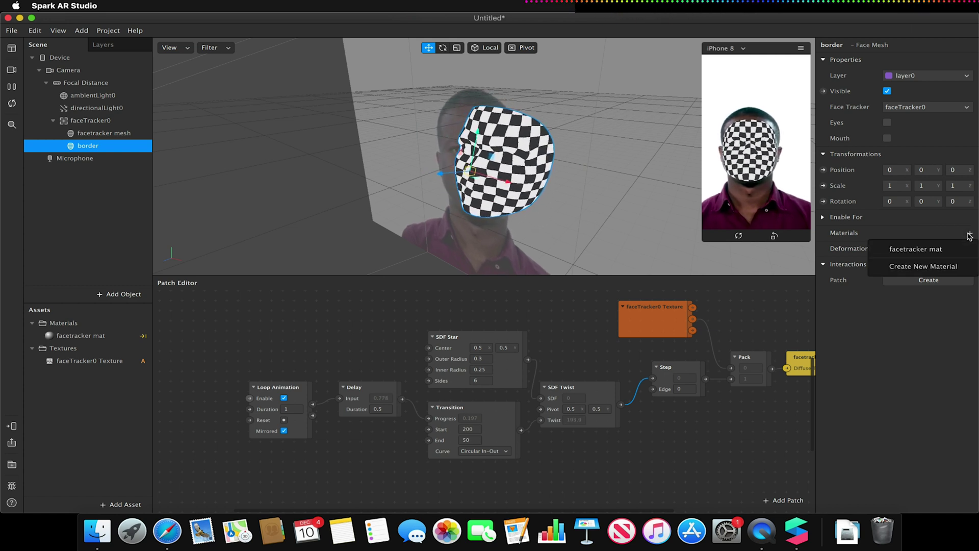
{"action": "left_click", "coordinate": [912, 264]}
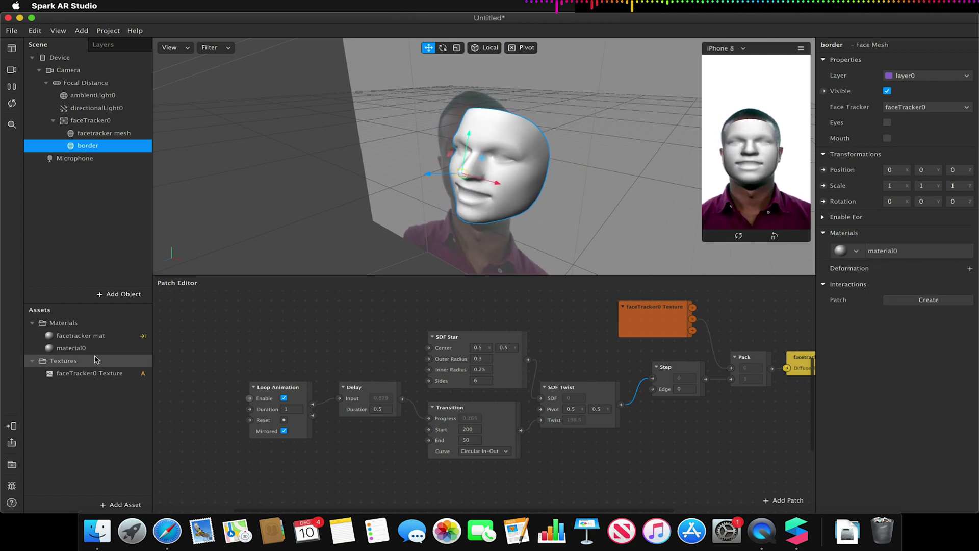
Darken the border material's diffuse colour to near black
{"action": "left_click", "coordinate": [76, 348]}
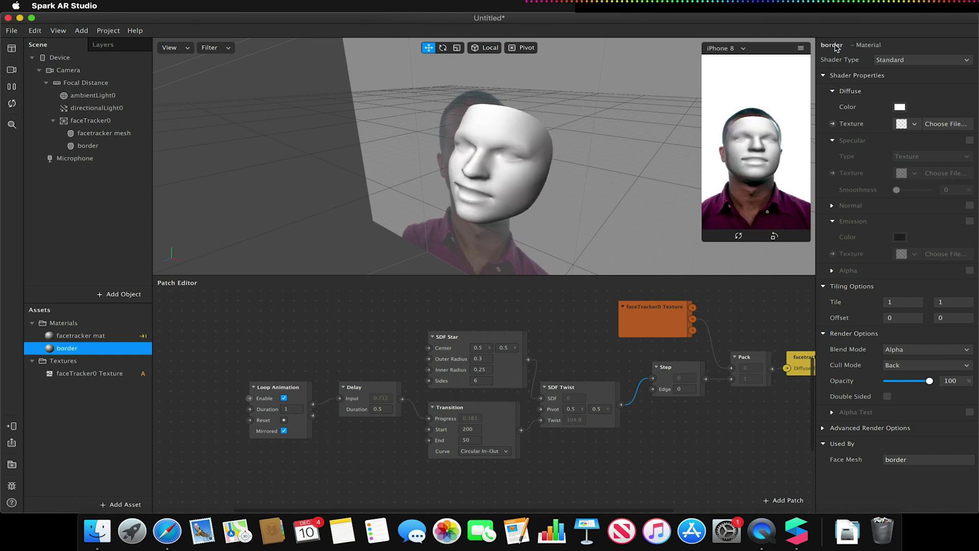
{"action": "left_click", "coordinate": [900, 107]}
{"action": "left_click_drag", "start_coordinate": [98, 443], "coordinate": [92, 444]}
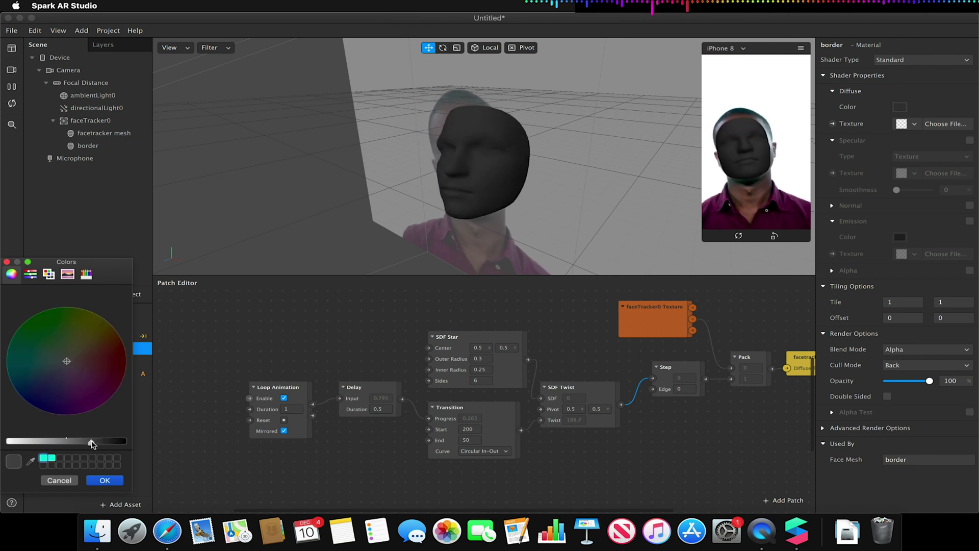
{"action": "left_click", "coordinate": [106, 480]}
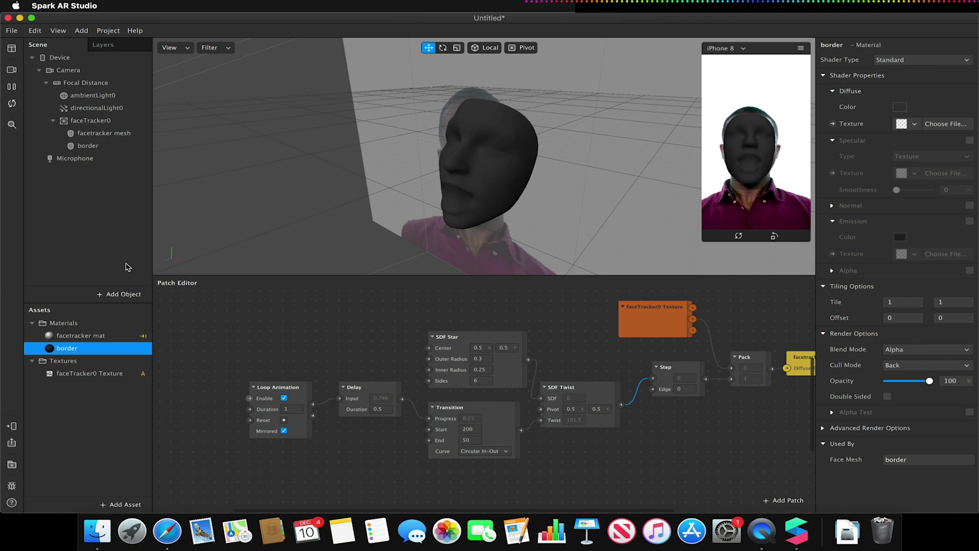
{"action": "left_click", "coordinate": [121, 294]}
Add another face mesh under faceTracker0 without eyes or mouth, with a new material
{"action": "left_click", "coordinate": [54, 248]}
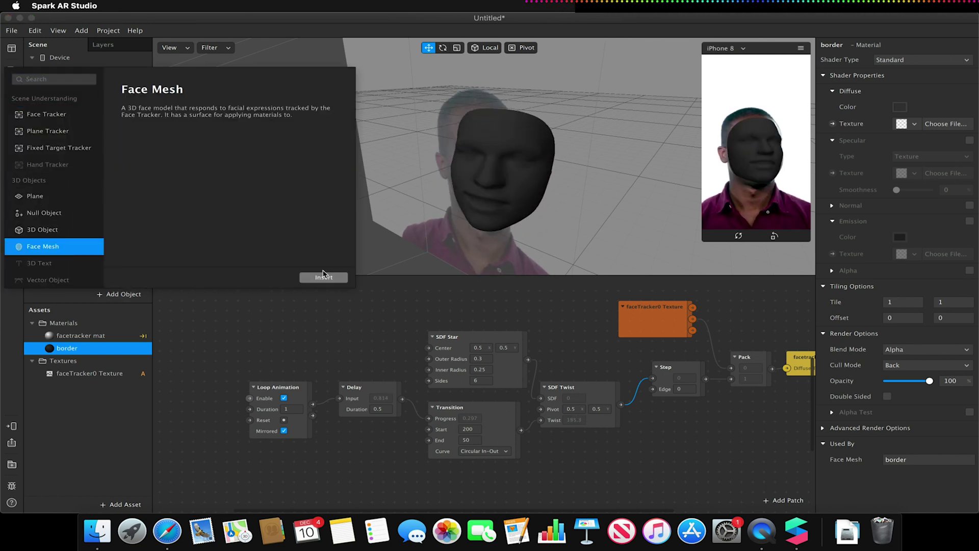
{"action": "left_click", "coordinate": [324, 277]}
{"action": "left_click_drag", "start_coordinate": [97, 159], "coordinate": [95, 121]}
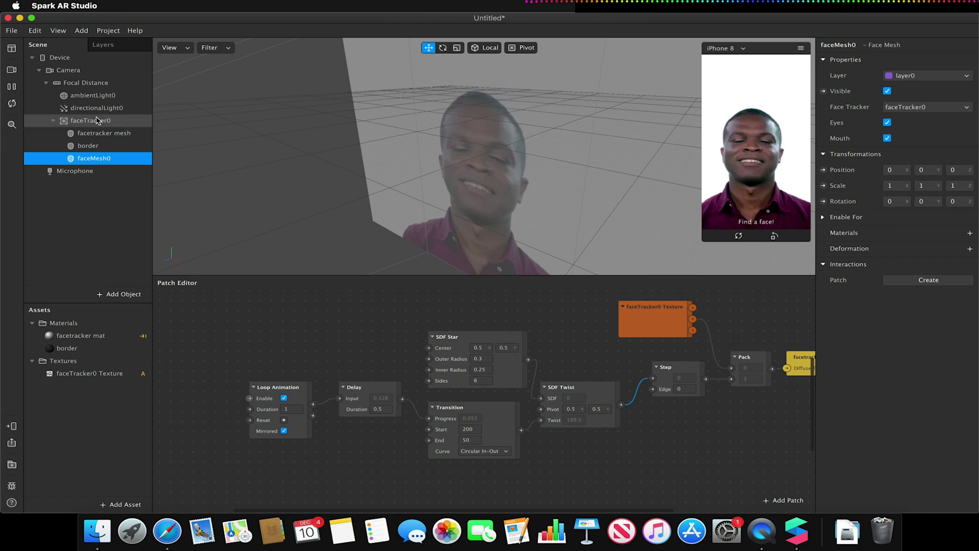
{"action": "left_click", "coordinate": [887, 123]}
{"action": "left_click", "coordinate": [887, 138]}
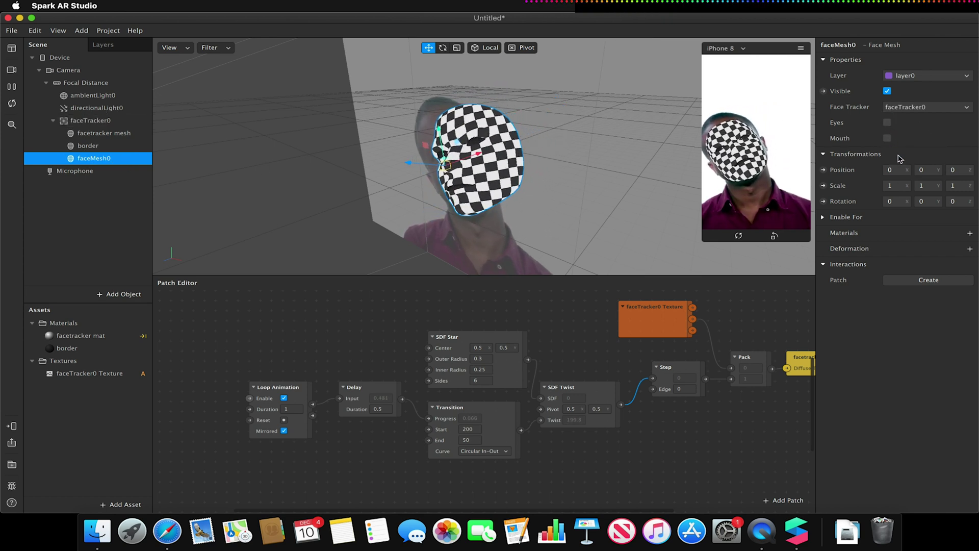
{"action": "left_click", "coordinate": [971, 235]}
{"action": "left_click", "coordinate": [918, 280]}
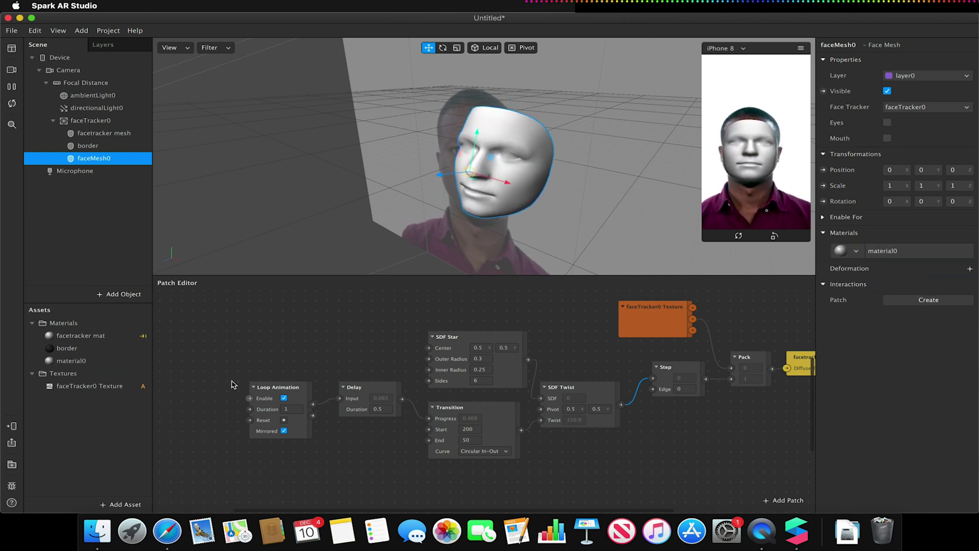
Give material0 the Flat shader and a black diffuse colour
{"action": "left_click", "coordinate": [71, 361]}
{"action": "left_click", "coordinate": [898, 60]}
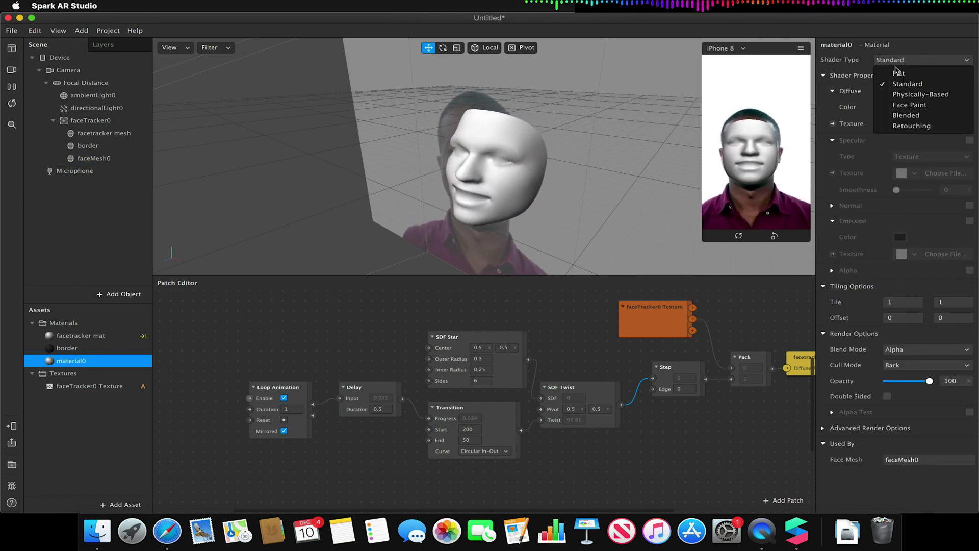
{"action": "left_click", "coordinate": [898, 72]}
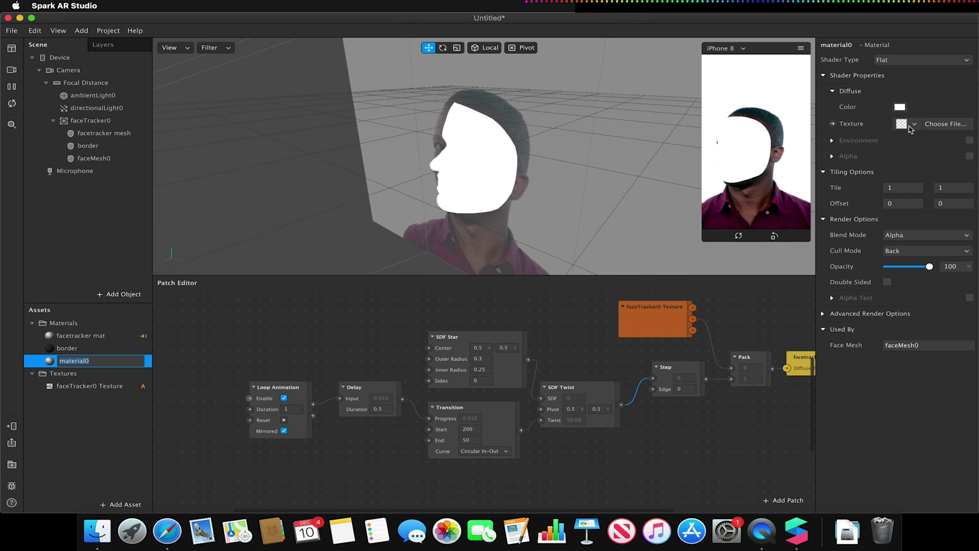
{"action": "left_click", "coordinate": [899, 106]}
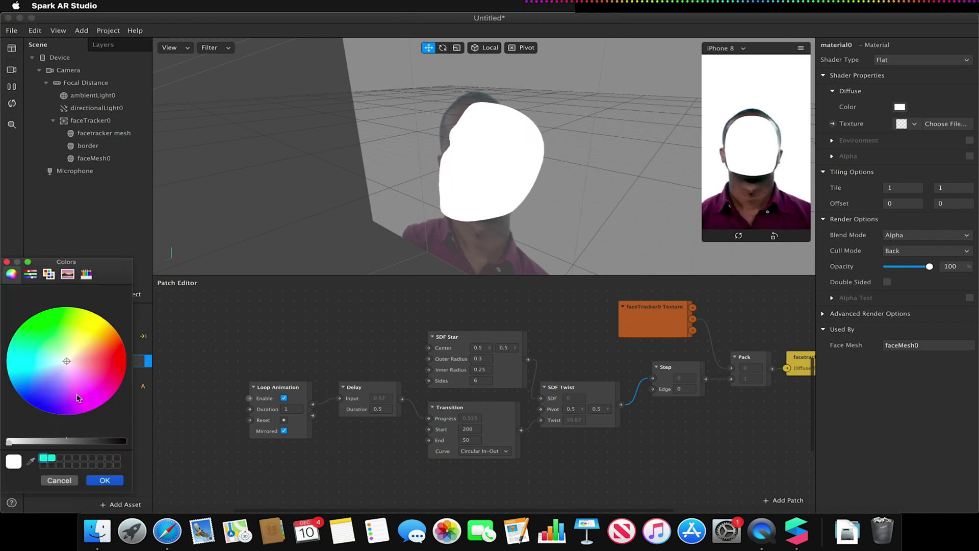
{"action": "left_click_drag", "start_coordinate": [118, 446], "coordinate": [121, 442]}
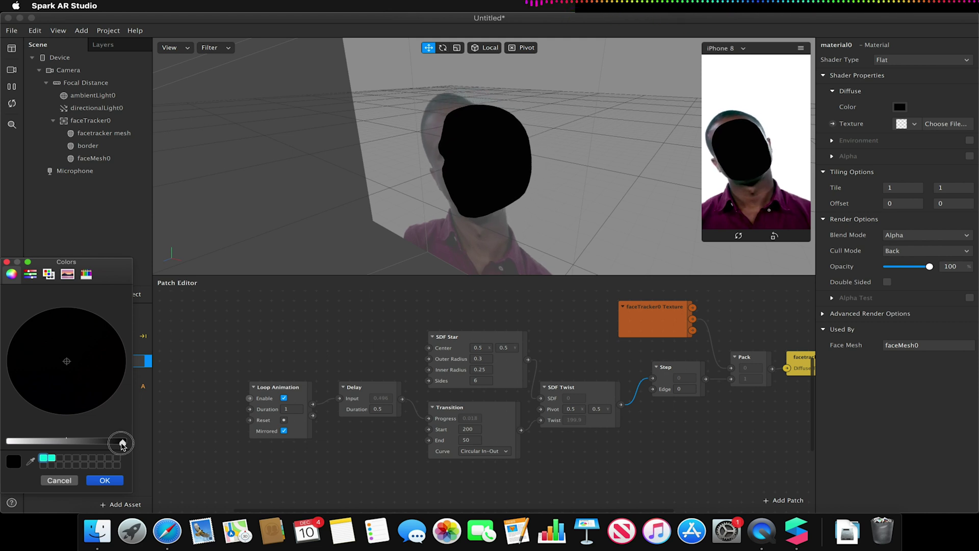
{"action": "left_click", "coordinate": [112, 479]}
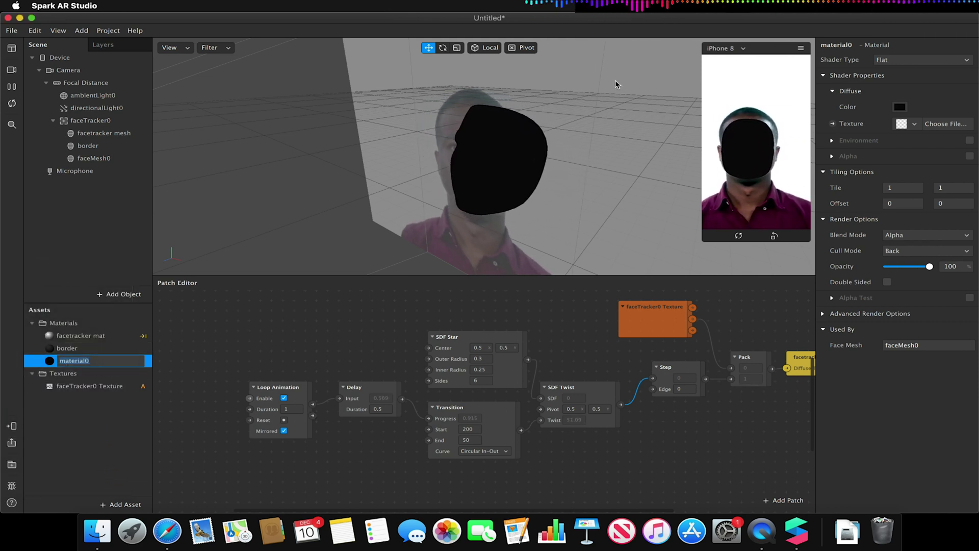
Rename both the material and the face mesh to 'fill'
{"action": "left_click", "coordinate": [838, 45]}
{"action": "type", "text": "fil"}
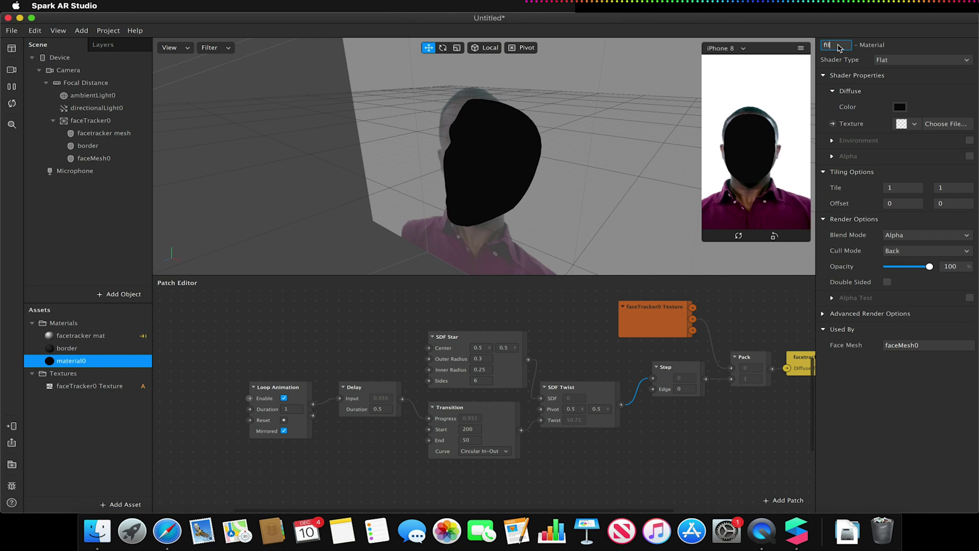
{"action": "type", "text": "l"}
{"action": "key", "text": "Return"}
{"action": "left_click", "coordinate": [94, 158]}
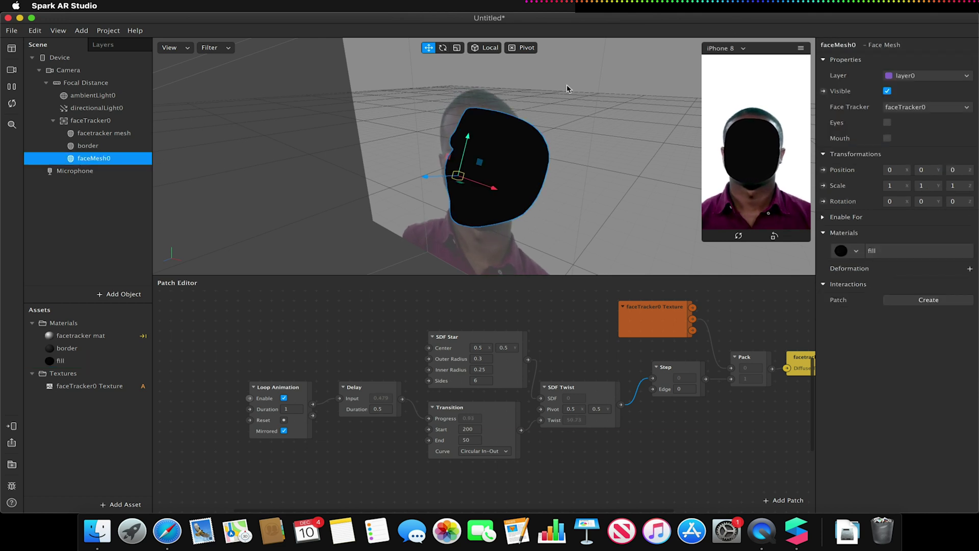
{"action": "left_click", "coordinate": [842, 46]}
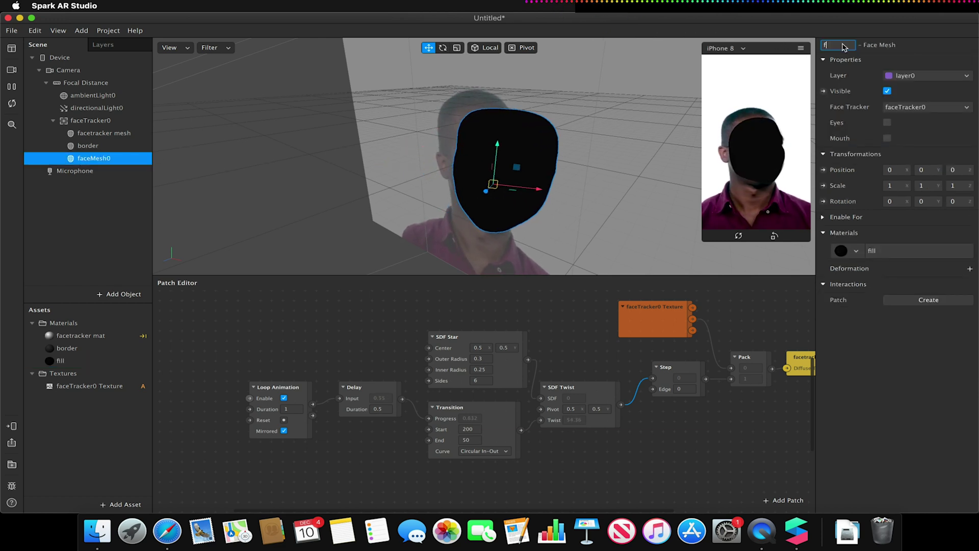
{"action": "key", "text": "Return"}
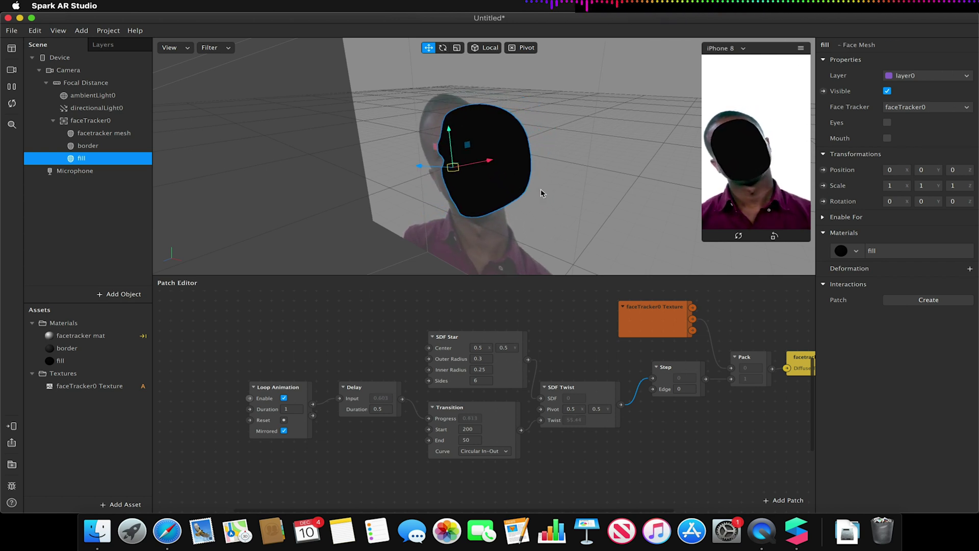
{"action": "double_click", "coordinate": [89, 362]}
Turn off Use Depth Test and Write to Depth on the border and fill materials
{"action": "left_click", "coordinate": [86, 349], "text": "shift"}
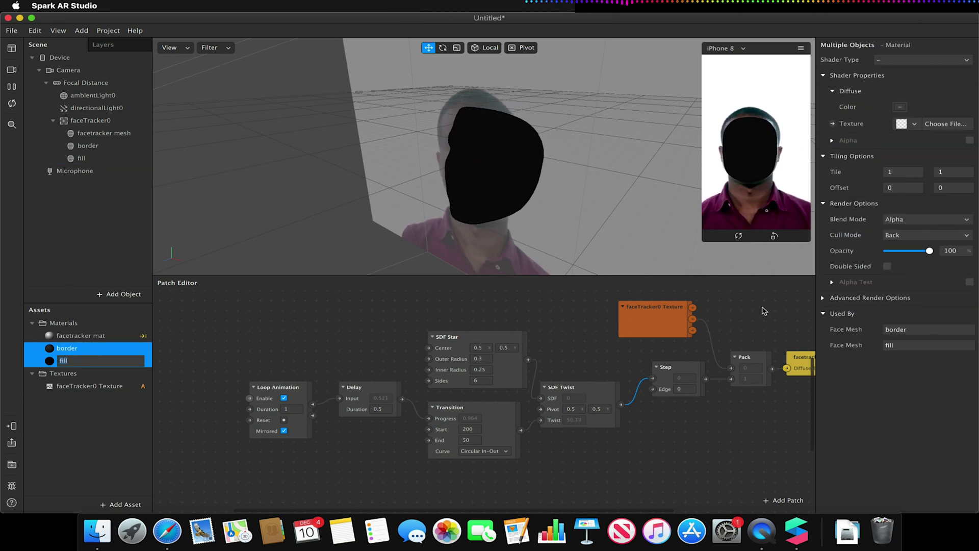
{"action": "left_click", "coordinate": [839, 298]}
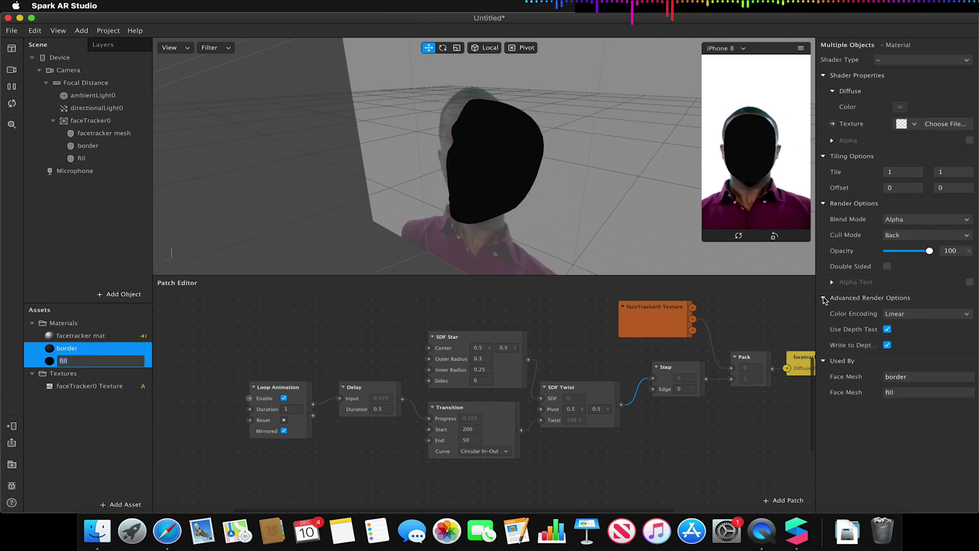
{"action": "left_click", "coordinate": [887, 329]}
{"action": "left_click", "coordinate": [887, 345]}
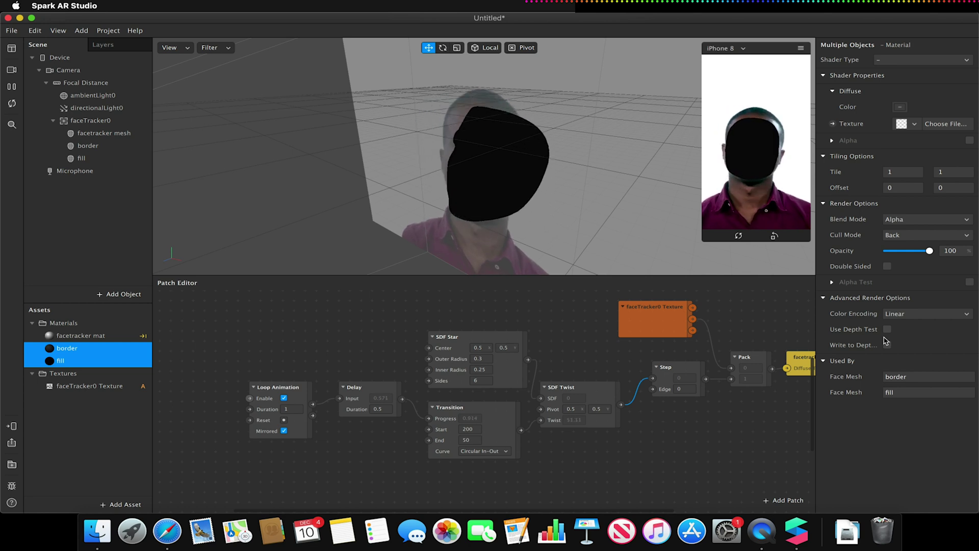
Put the border and fill face meshes on a new layer1 and check the layer setup
{"action": "left_click", "coordinate": [115, 147]}
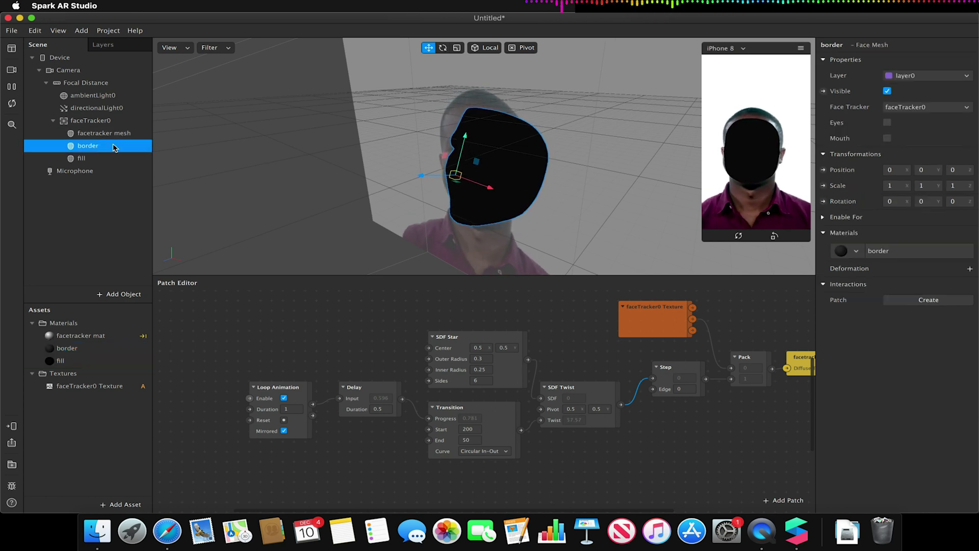
{"action": "left_click", "coordinate": [100, 159], "text": "shift"}
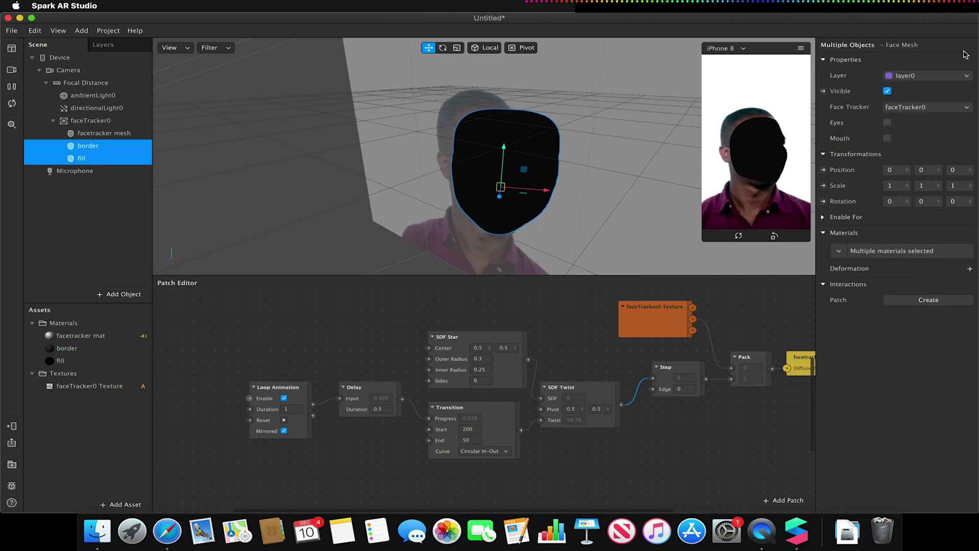
{"action": "left_click", "coordinate": [922, 76]}
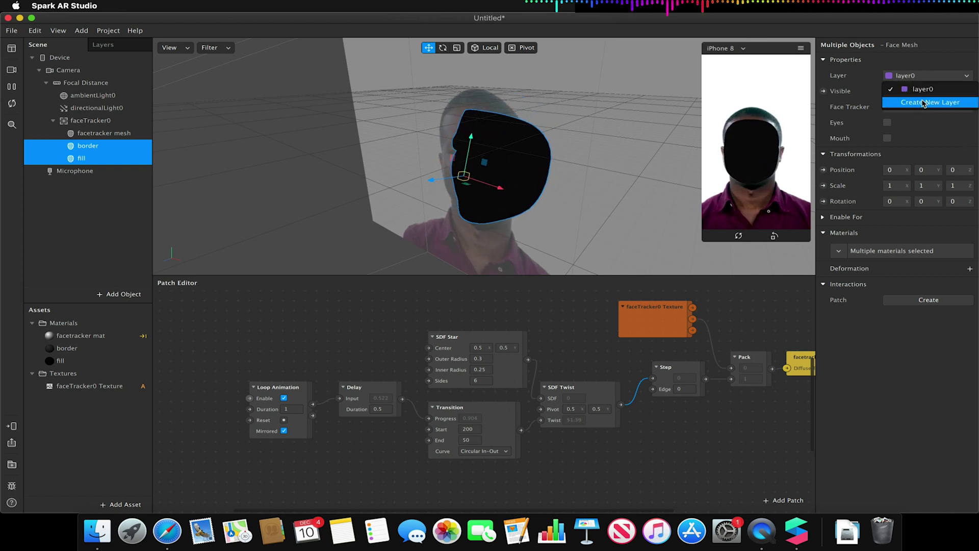
{"action": "left_click", "coordinate": [924, 103]}
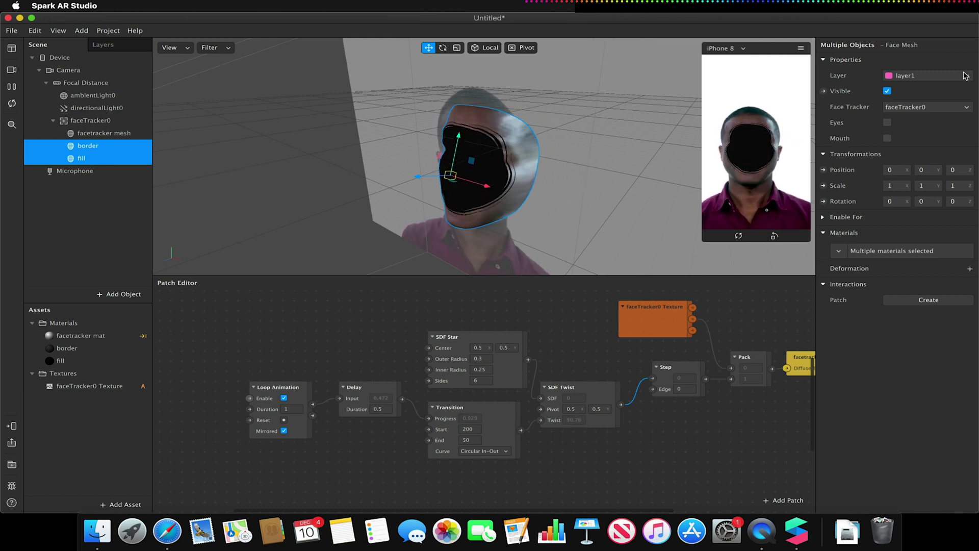
{"action": "left_click", "coordinate": [94, 134]}
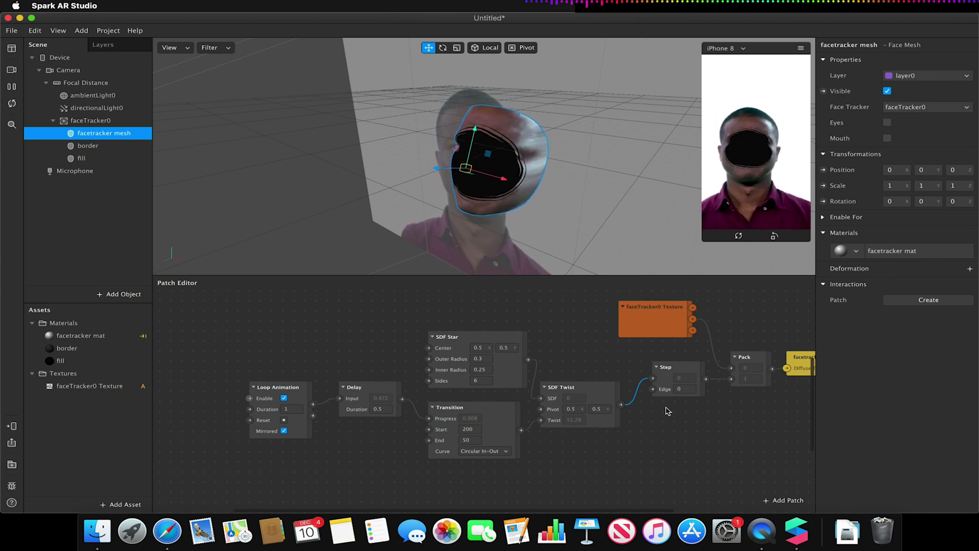
{"action": "left_click", "coordinate": [114, 158]}
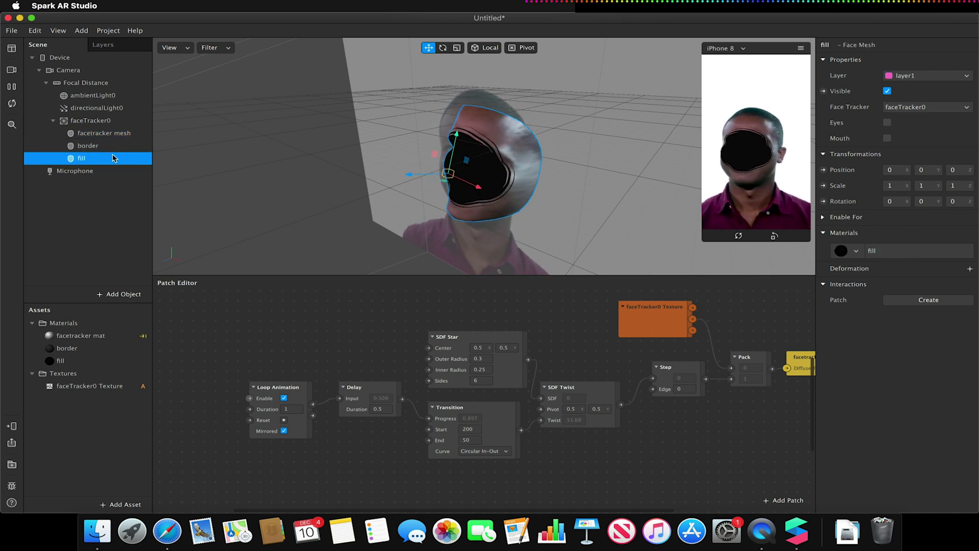
{"action": "left_click", "coordinate": [317, 158]}
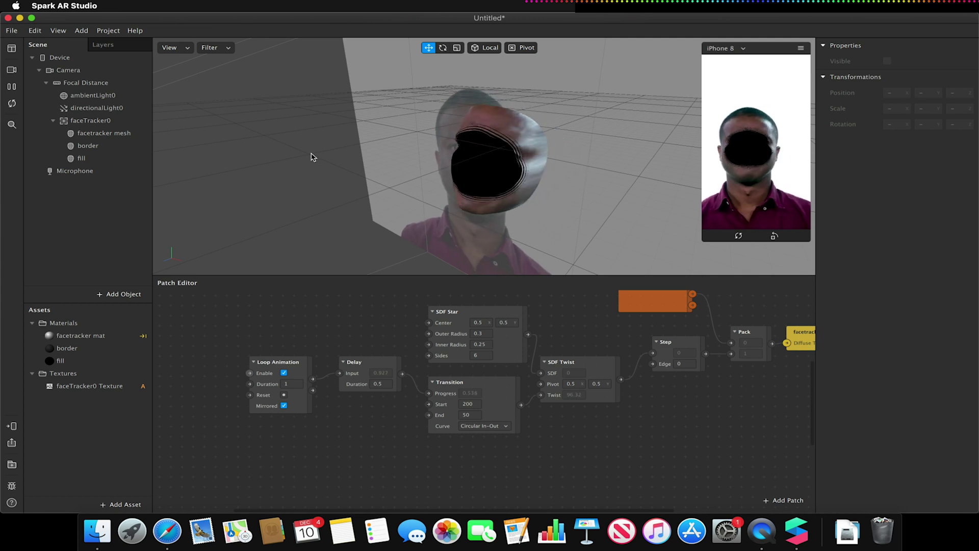
Create a patch for the fill material's Diffuse Texture and move it lower right in the graph
{"action": "left_click", "coordinate": [85, 158]}
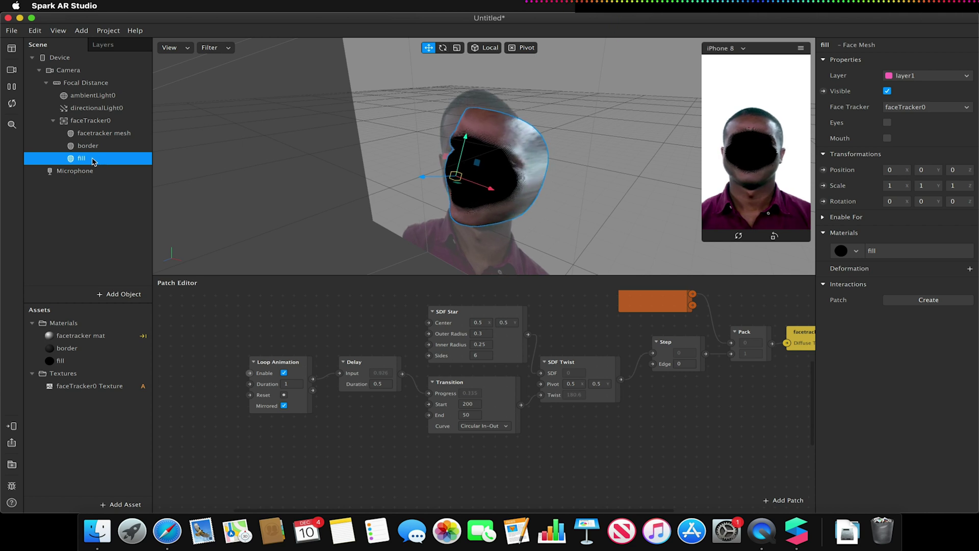
{"action": "double_click", "coordinate": [74, 361]}
{"action": "left_click", "coordinate": [833, 125]}
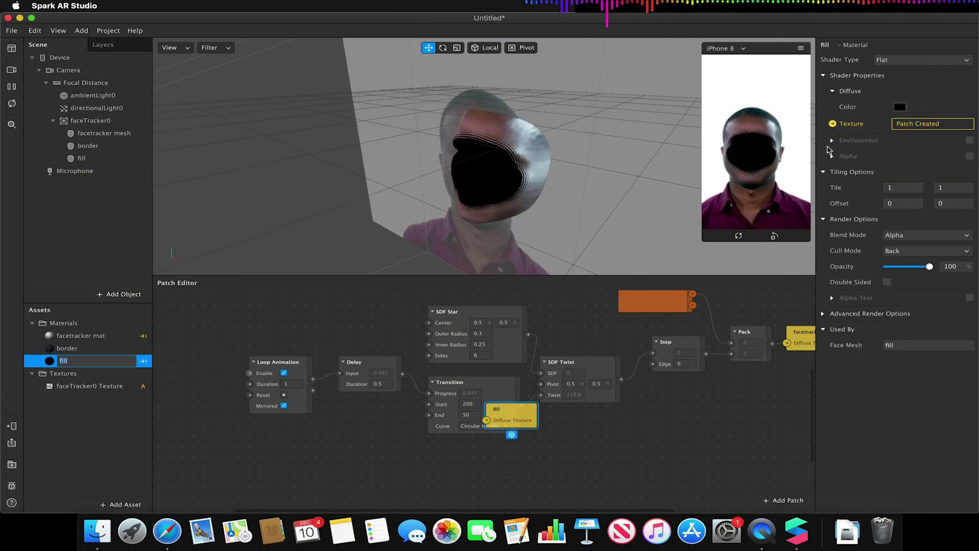
{"action": "left_click_drag", "start_coordinate": [516, 409], "coordinate": [738, 453]}
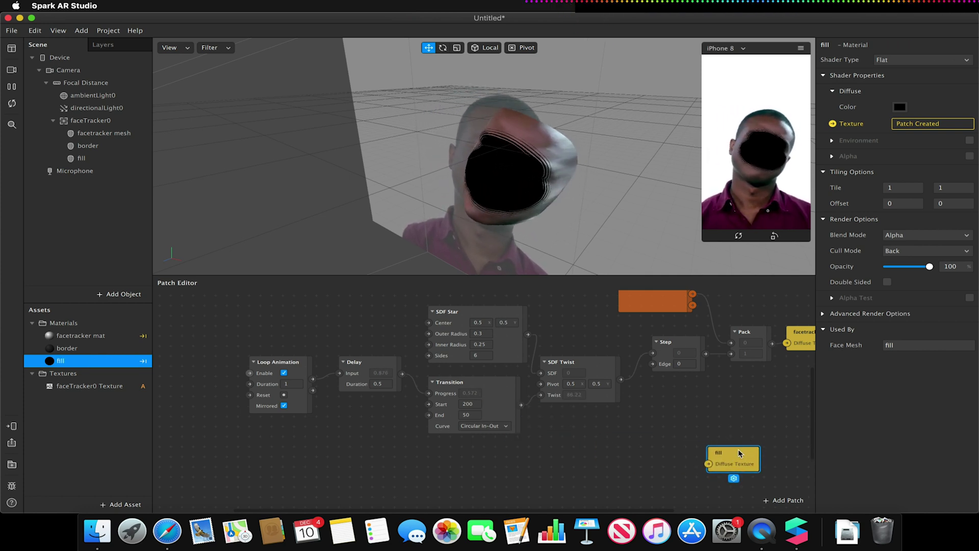
{"action": "left_click", "coordinate": [537, 469]}
Add a Gradient patch, connect it to fill's Diffuse Texture and set it to Circular
{"action": "double_click", "coordinate": [491, 469]}
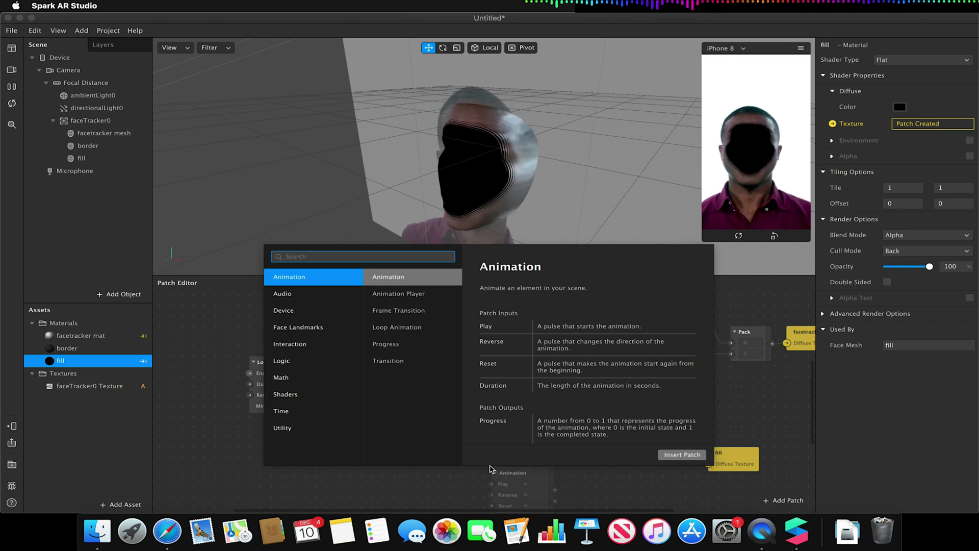
{"action": "type", "text": "grd"}
{"action": "key", "text": "BackSpace"}
{"action": "key", "text": "BackSpace"}
{"action": "type", "text": "ri"}
{"action": "key", "text": "BackSpace"}
{"action": "type", "text": "adi"}
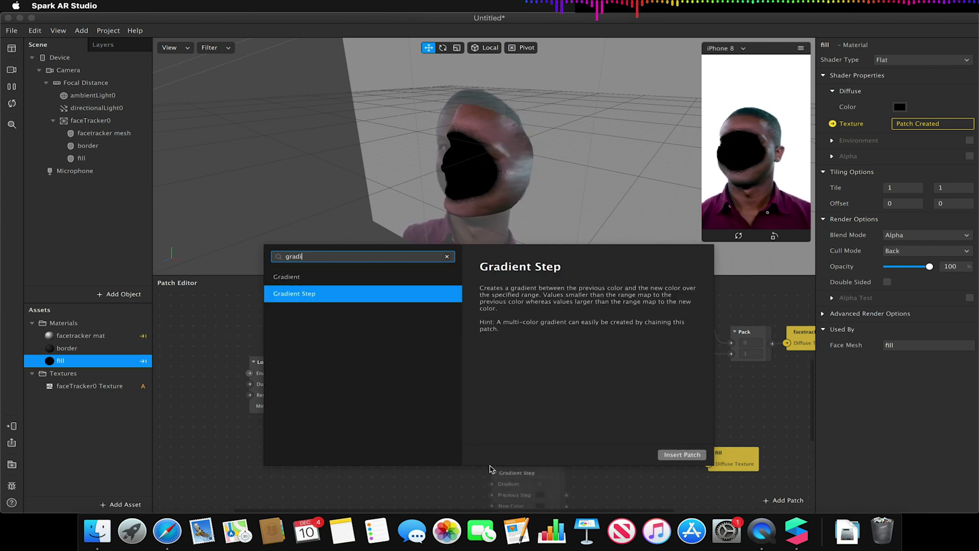
{"action": "left_click", "coordinate": [356, 276]}
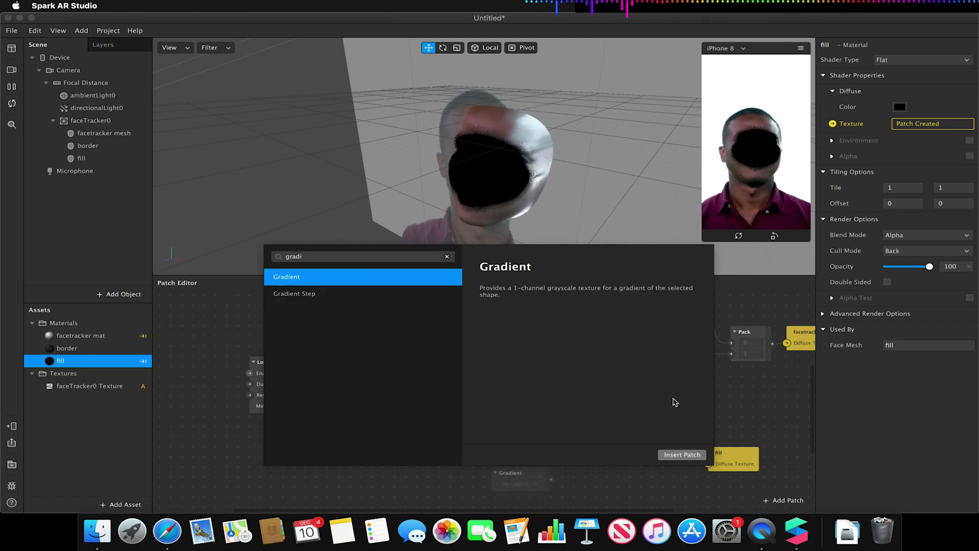
{"action": "left_click", "coordinate": [680, 454]}
{"action": "left_click_drag", "start_coordinate": [551, 479], "coordinate": [708, 464]}
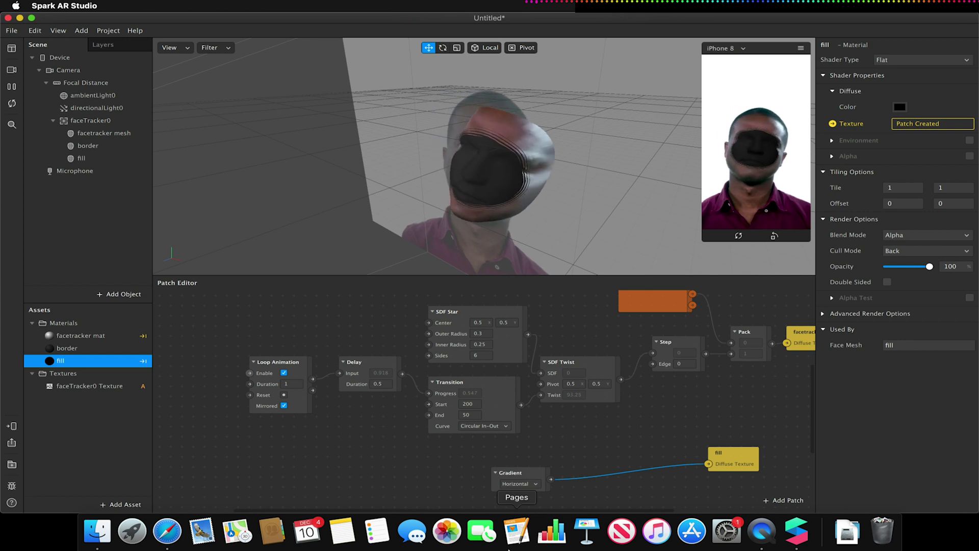
{"action": "left_click", "coordinate": [517, 483]}
{"action": "left_click", "coordinate": [539, 505]}
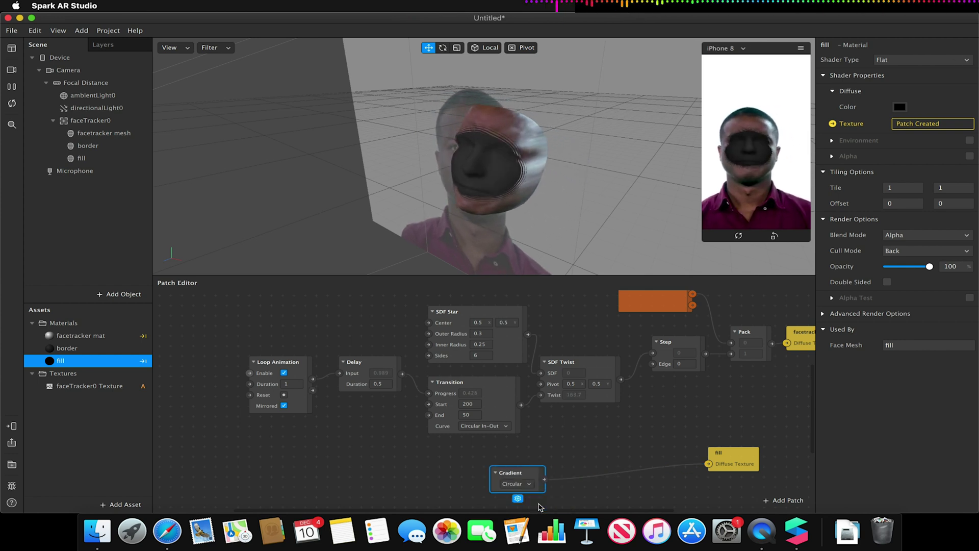
{"action": "left_click_drag", "start_coordinate": [521, 475], "coordinate": [466, 465]}
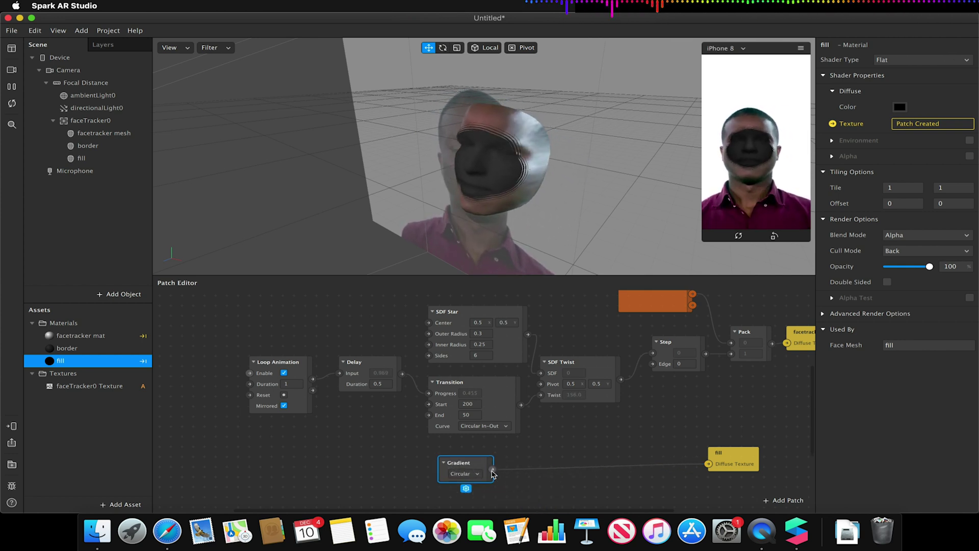
Insert a Gradient Step patch and wire its output into fill's Diffuse Texture
{"action": "double_click", "coordinate": [551, 455]}
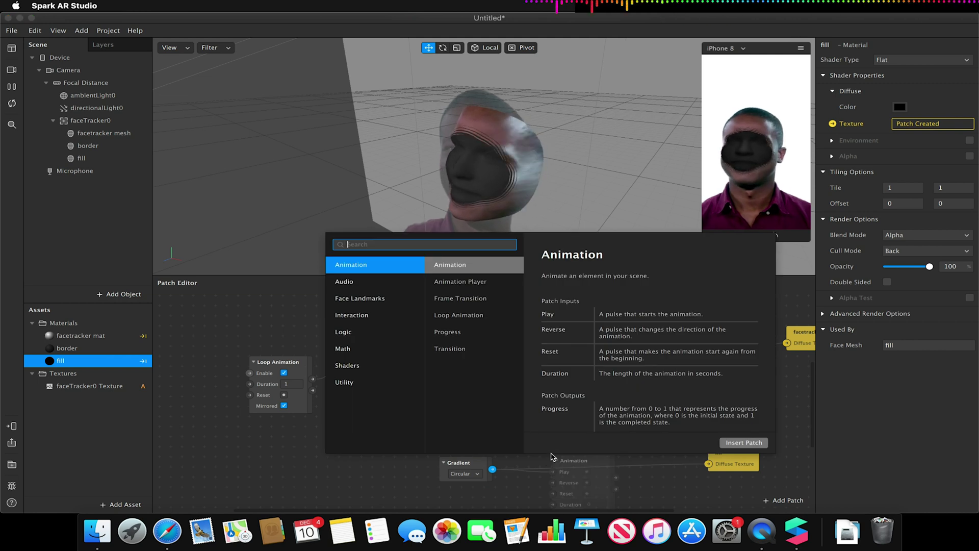
{"action": "type", "text": "gradien"}
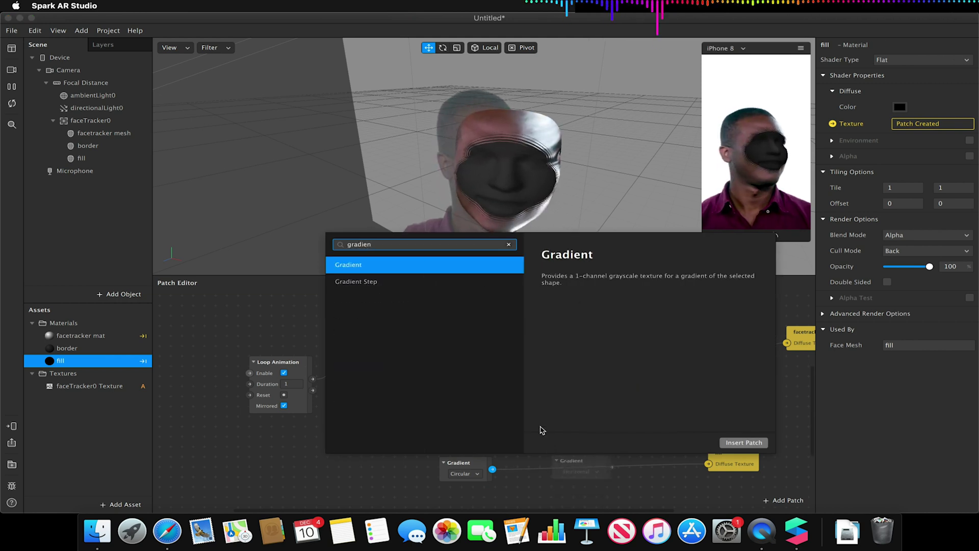
{"action": "left_click", "coordinate": [398, 282]}
{"action": "left_click", "coordinate": [739, 444]}
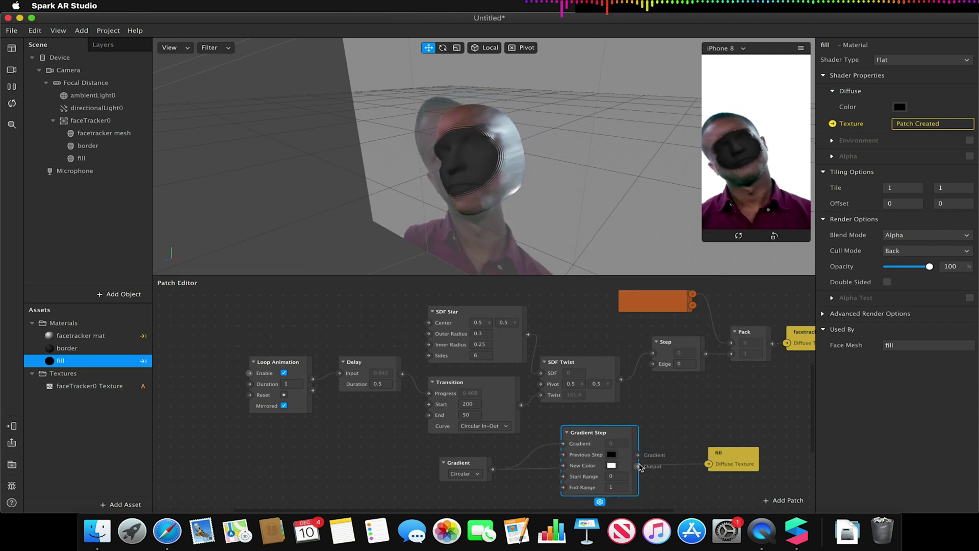
{"action": "left_click_drag", "start_coordinate": [637, 455], "coordinate": [707, 464]}
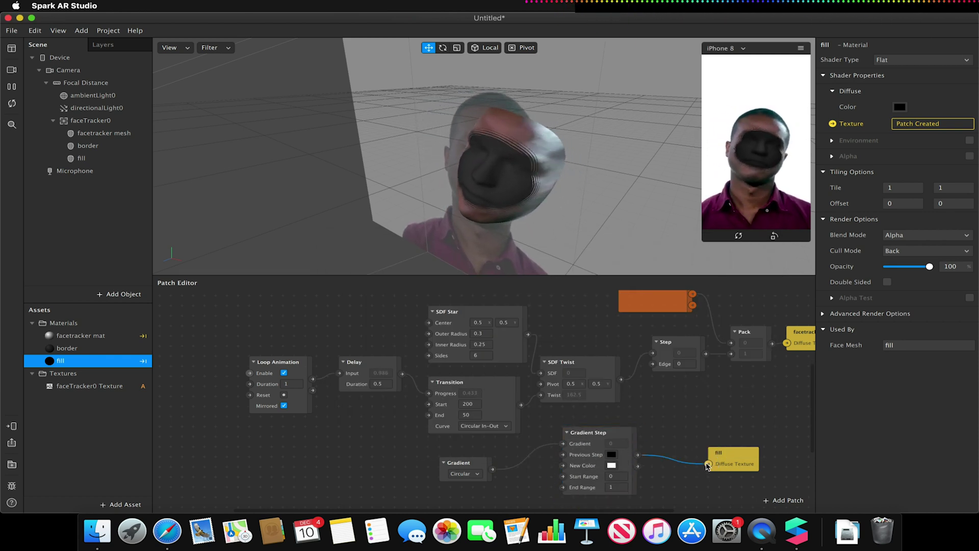
Set the Gradient Step's Start Range to 2 and End Range to 6
{"action": "left_click", "coordinate": [616, 478]}
{"action": "type", "text": "2"}
{"action": "key", "text": "Tab"}
{"action": "type", "text": "6"}
{"action": "key", "text": "Return"}
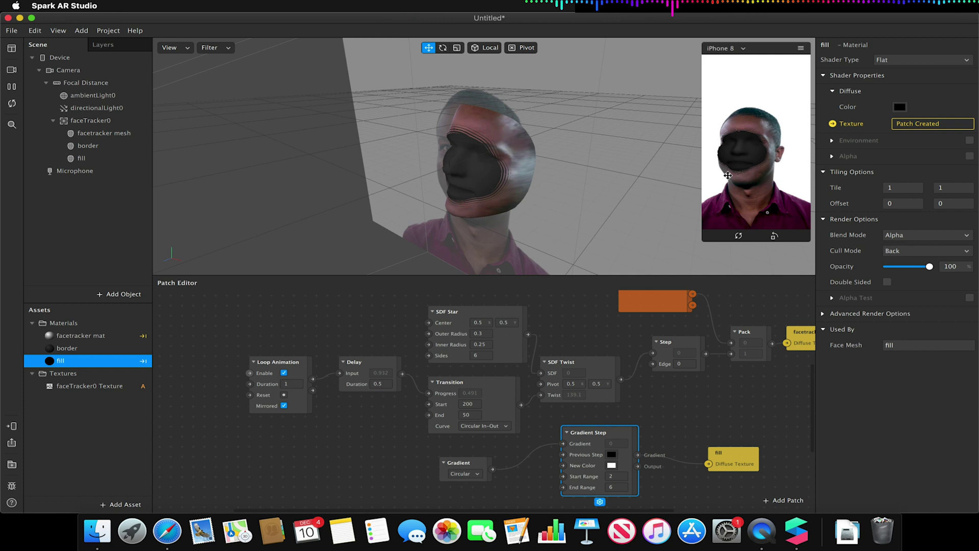
{"action": "left_click", "coordinate": [823, 313]}
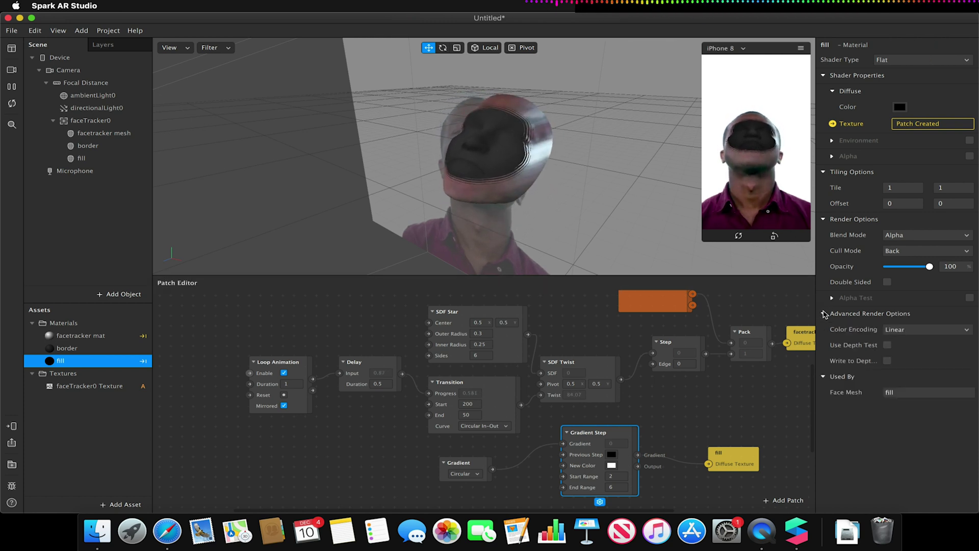
{"action": "left_click", "coordinate": [824, 313]}
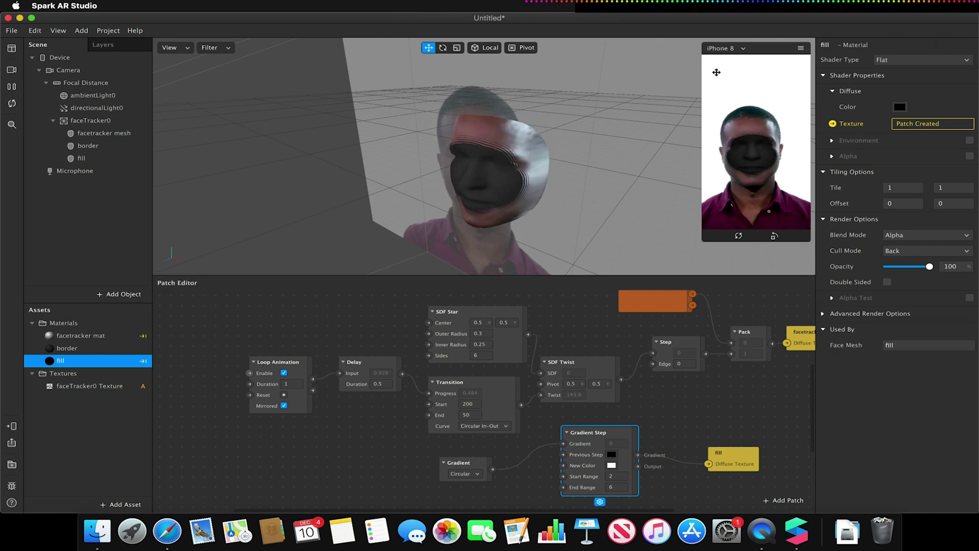
Set the border material's diffuse colour to black and enlarge the phone preview to inspect the hole
{"action": "left_click", "coordinate": [706, 240]}
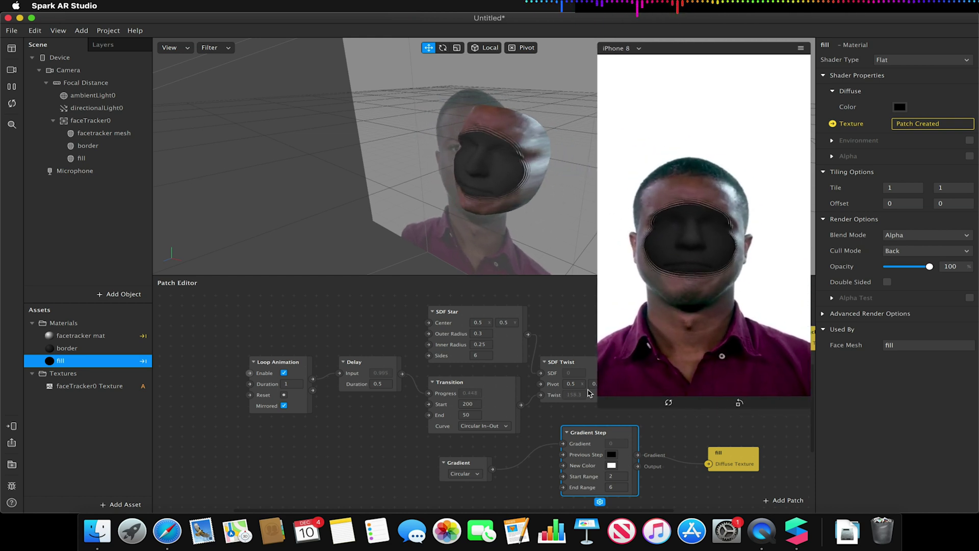
{"action": "left_click", "coordinate": [556, 421]}
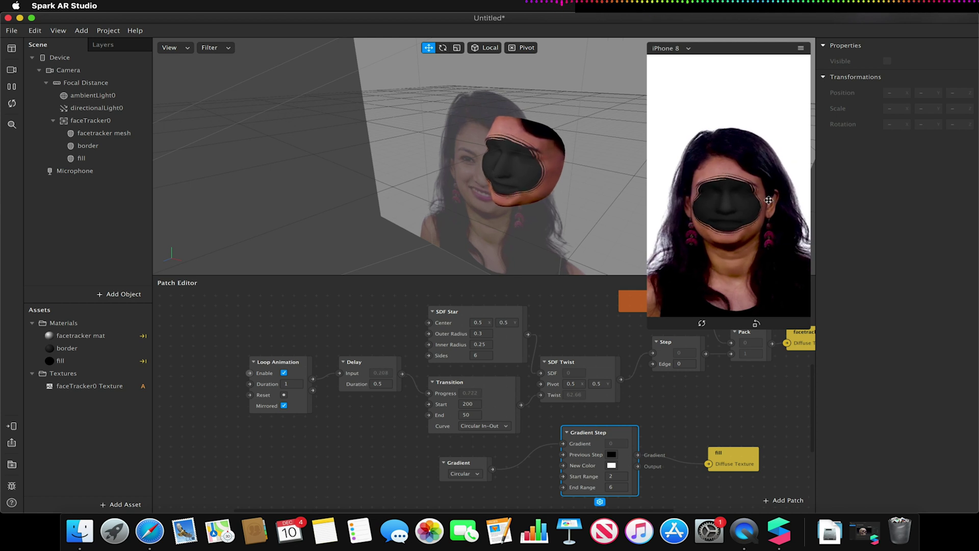
{"action": "left_click", "coordinate": [76, 360]}
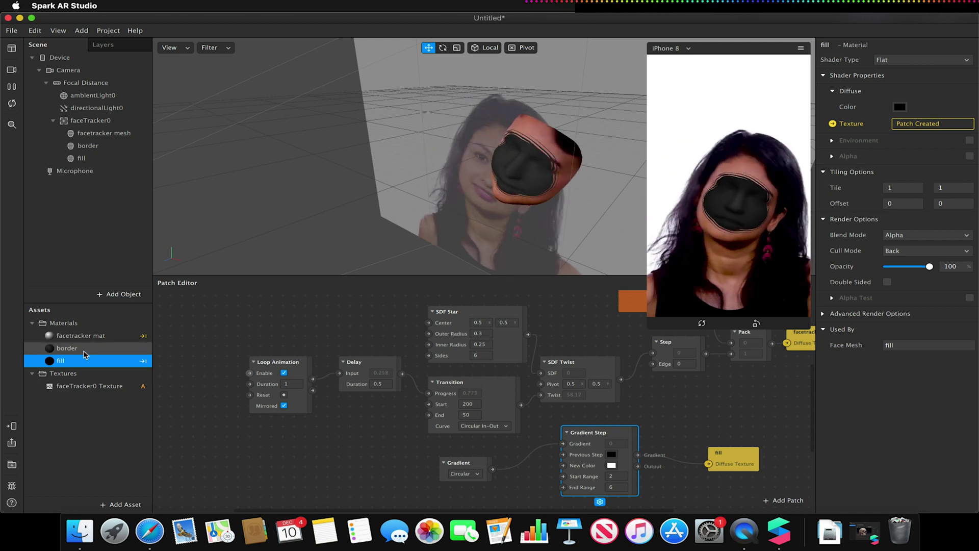
{"action": "left_click", "coordinate": [84, 351]}
{"action": "left_click", "coordinate": [900, 107]}
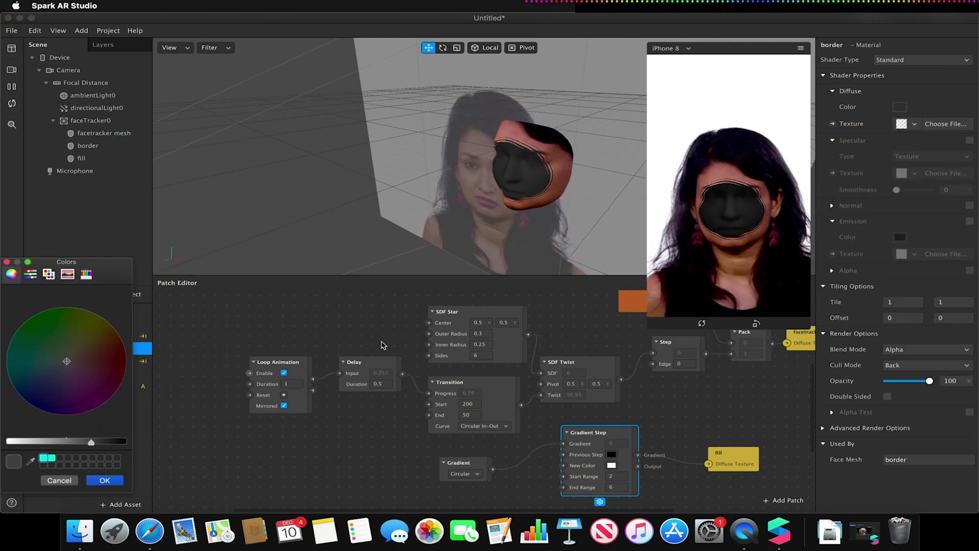
{"action": "left_click_drag", "start_coordinate": [100, 440], "coordinate": [116, 443]}
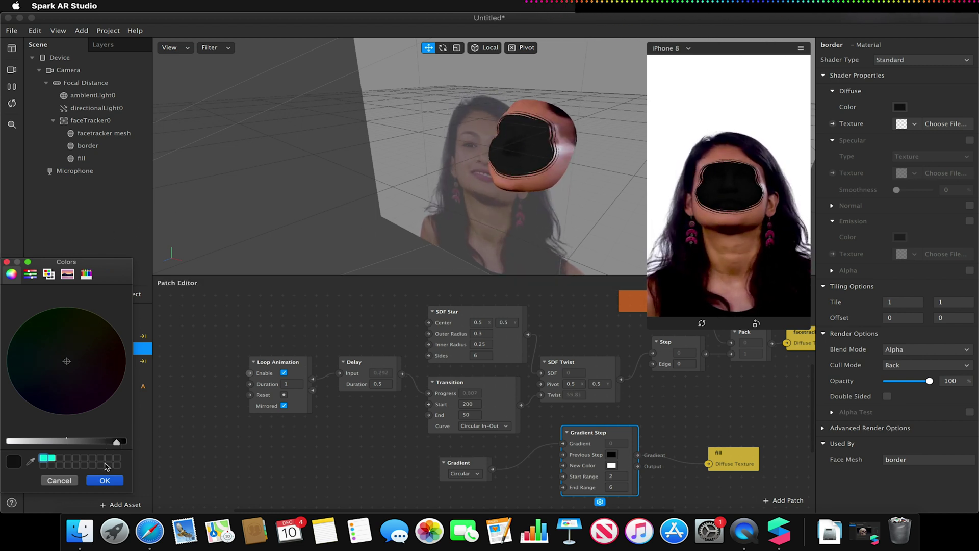
{"action": "left_click", "coordinate": [104, 480]}
{"action": "left_click", "coordinate": [60, 360]}
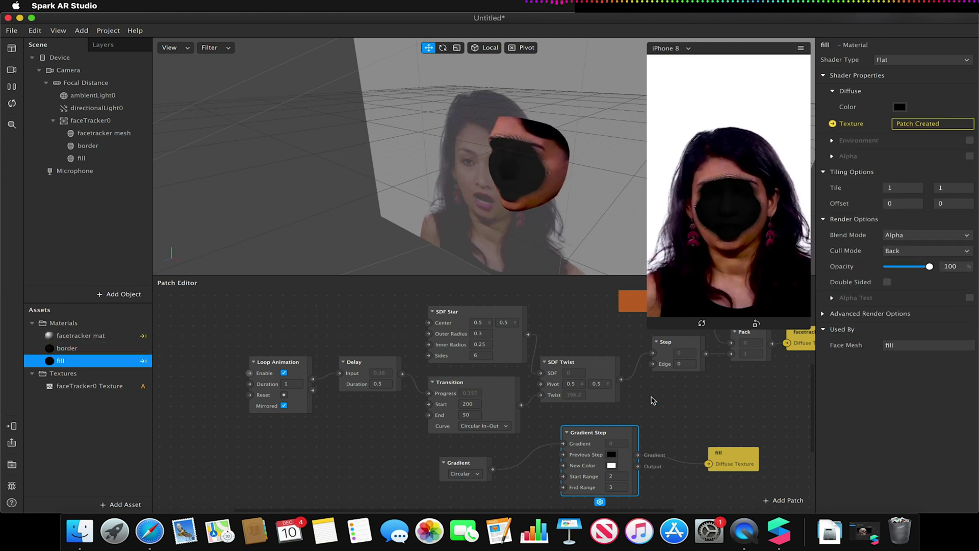
{"action": "left_click_drag", "start_coordinate": [648, 328], "coordinate": [535, 509]}
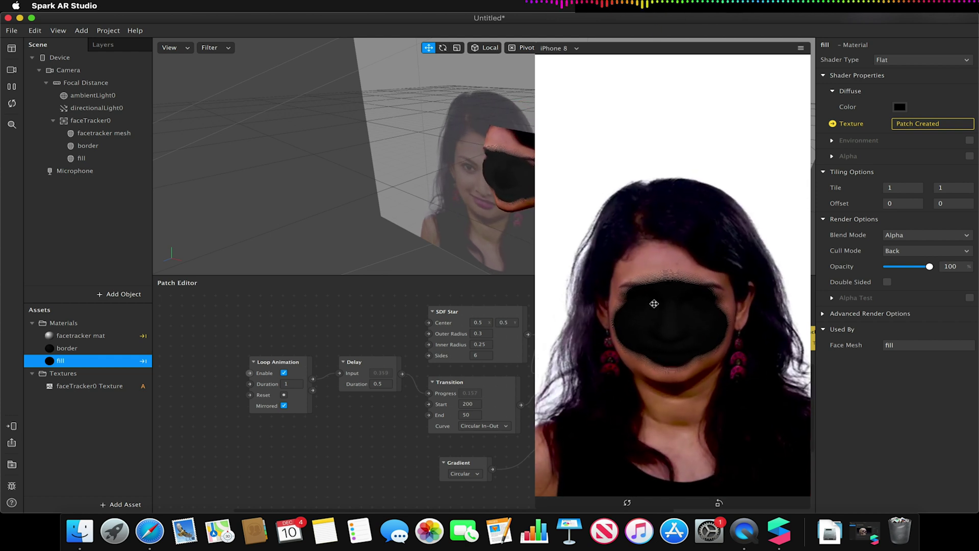
Import the 'Skull downloadable' 3D model from the asset library
{"action": "left_click", "coordinate": [123, 505]}
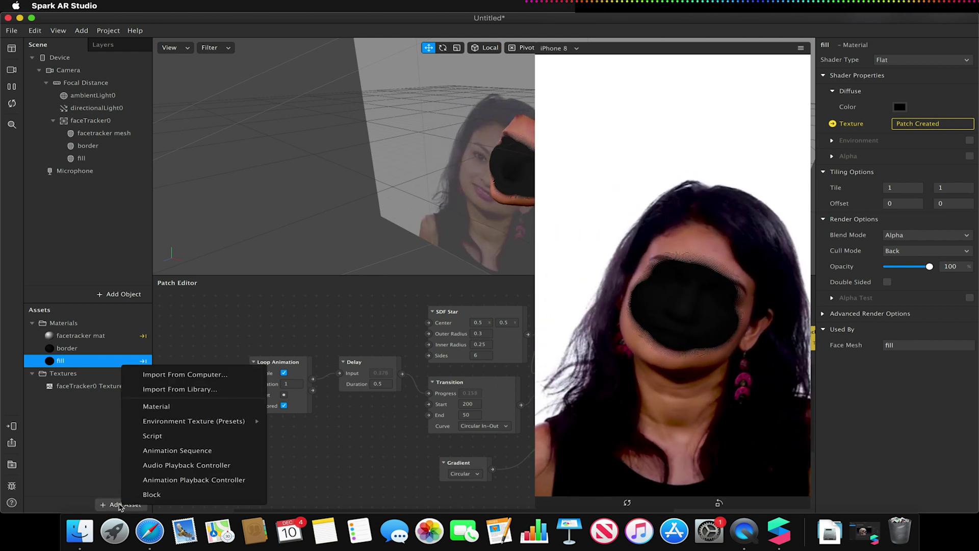
{"action": "left_click", "coordinate": [185, 391]}
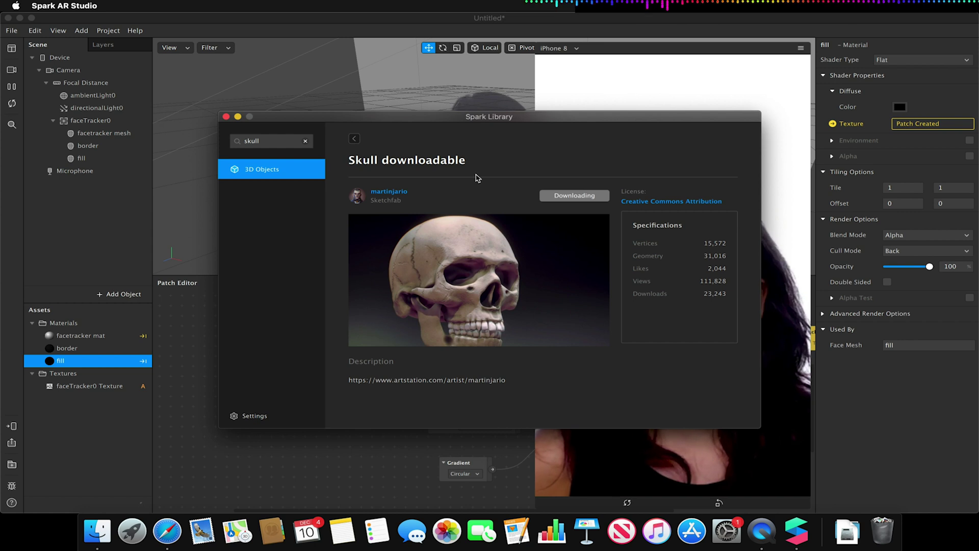
{"action": "left_click", "coordinate": [226, 117]}
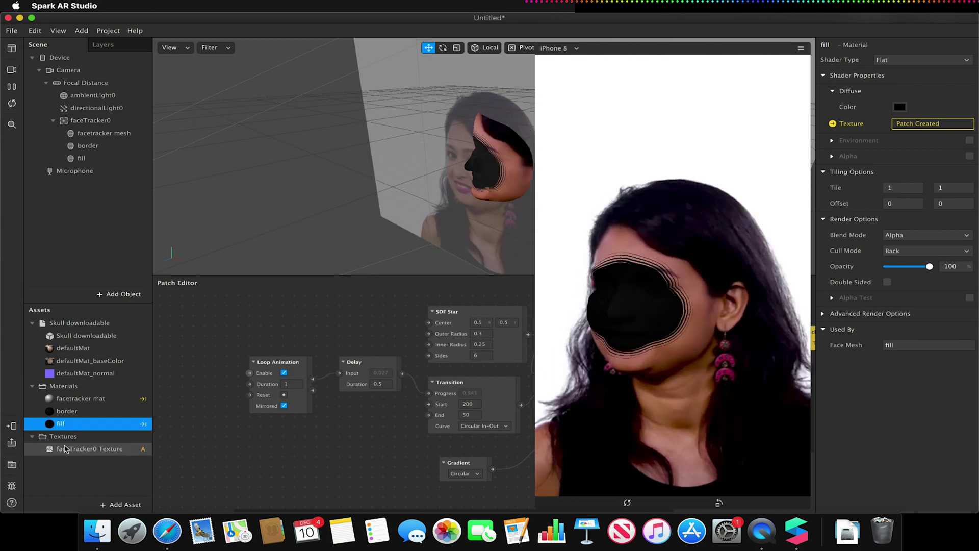
Place the Skull downloadable under faceTracker0, scale it down to 0.13, and shrink the simulator
{"action": "left_click", "coordinate": [75, 323]}
{"action": "left_click_drag", "start_coordinate": [75, 324], "coordinate": [79, 147]}
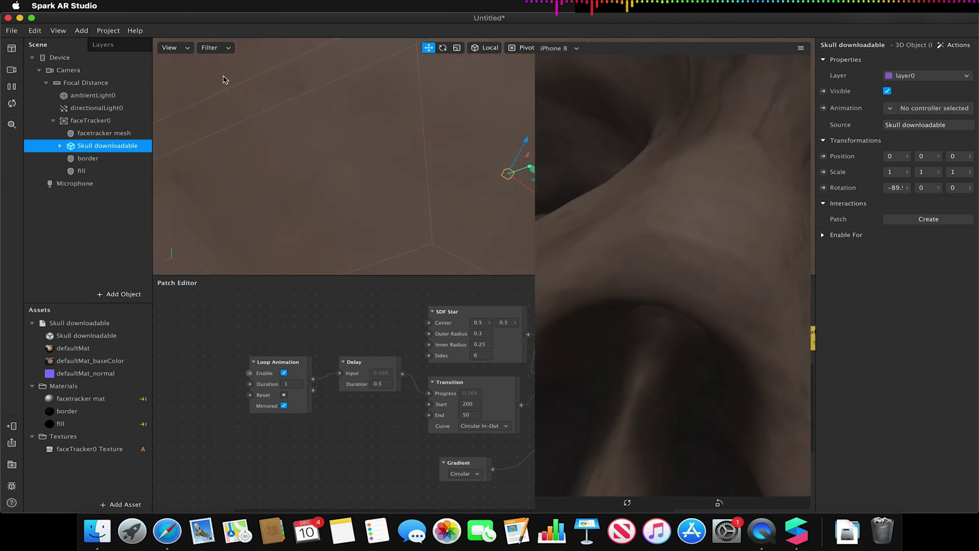
{"action": "key", "text": "super+p"}
{"action": "left_click", "coordinate": [456, 47]}
{"action": "left_click_drag", "start_coordinate": [500, 187], "coordinate": [516, 182]}
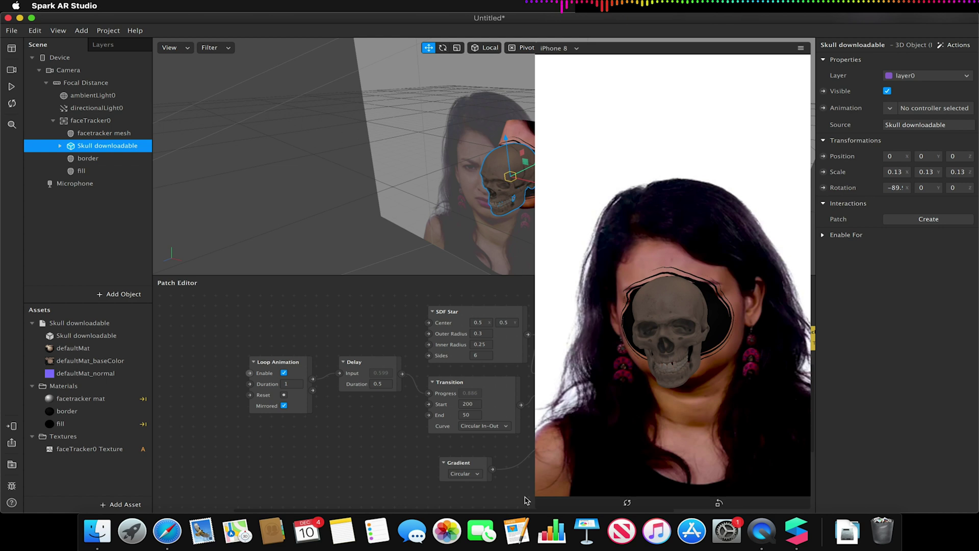
{"action": "left_click_drag", "start_coordinate": [539, 499], "coordinate": [680, 254]}
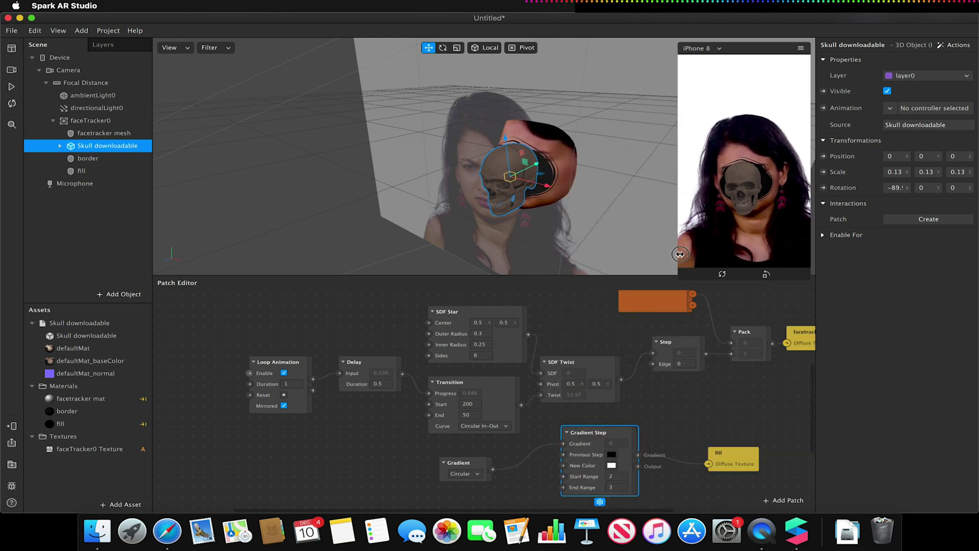
Push the skull back to a Z position of about -0.1, then select the facetracker mesh
{"action": "left_click_drag", "start_coordinate": [527, 170], "coordinate": [564, 158]}
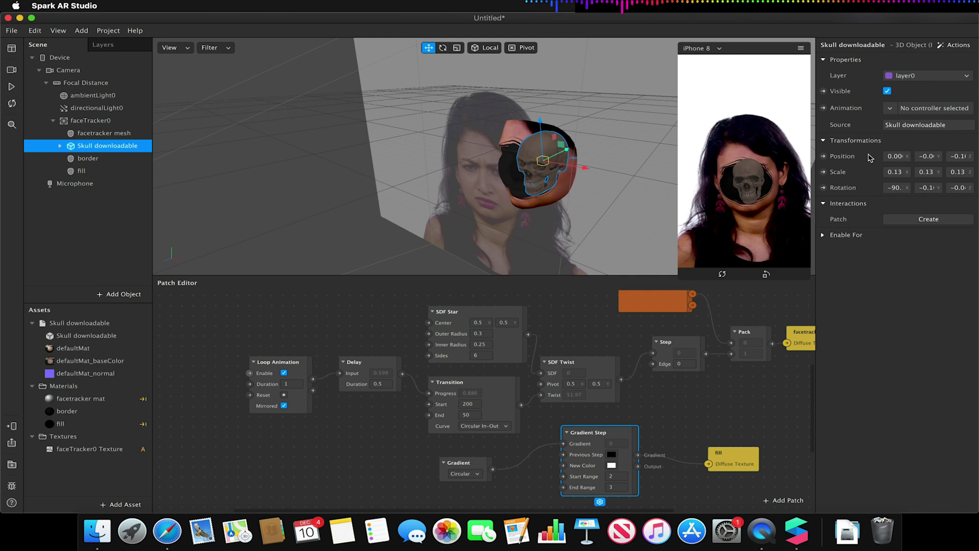
{"action": "left_click", "coordinate": [919, 157]}
{"action": "left_click", "coordinate": [127, 134]}
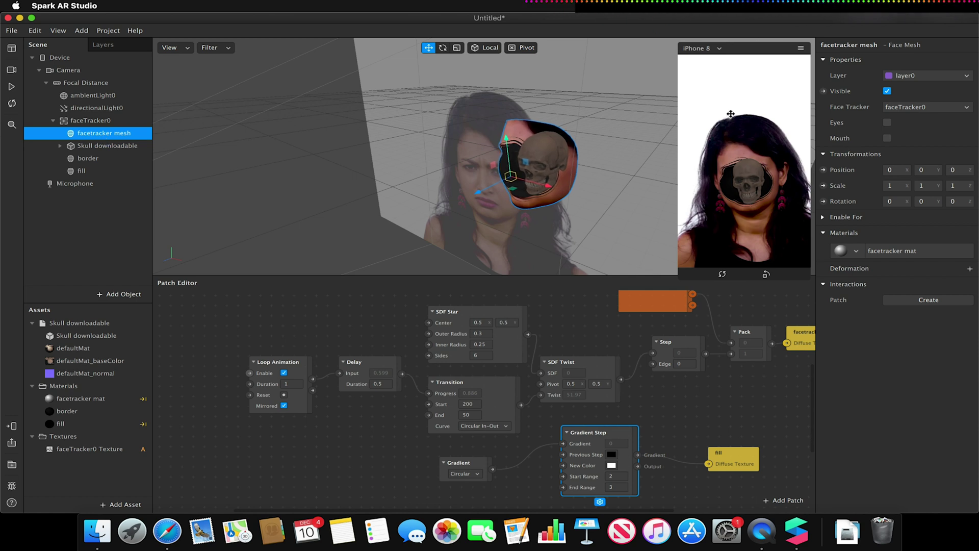
Put the Skull downloadable on layer1
{"action": "left_click", "coordinate": [94, 147]}
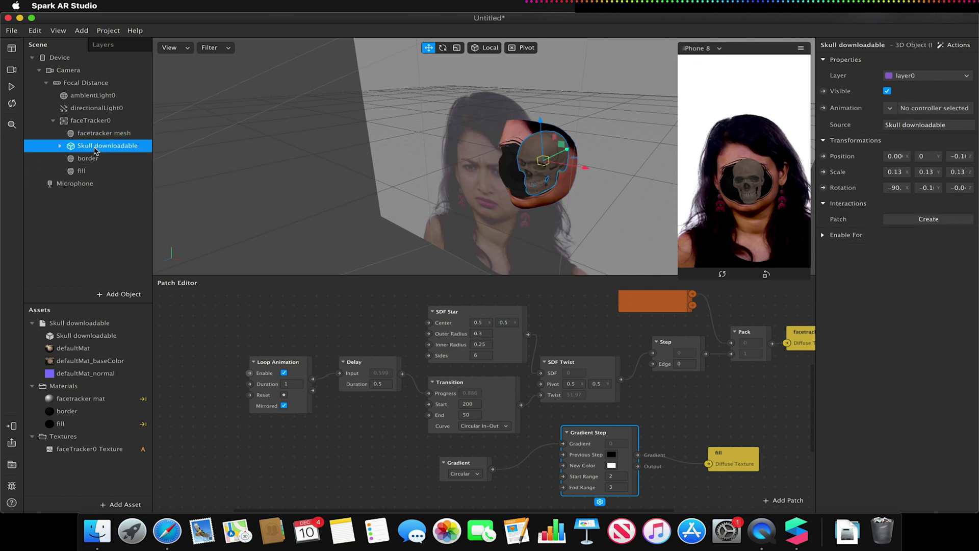
{"action": "left_click", "coordinate": [916, 78]}
{"action": "left_click", "coordinate": [914, 101]}
Move the border and fill meshes to layer2 and resume camera playback
{"action": "left_click", "coordinate": [117, 161]}
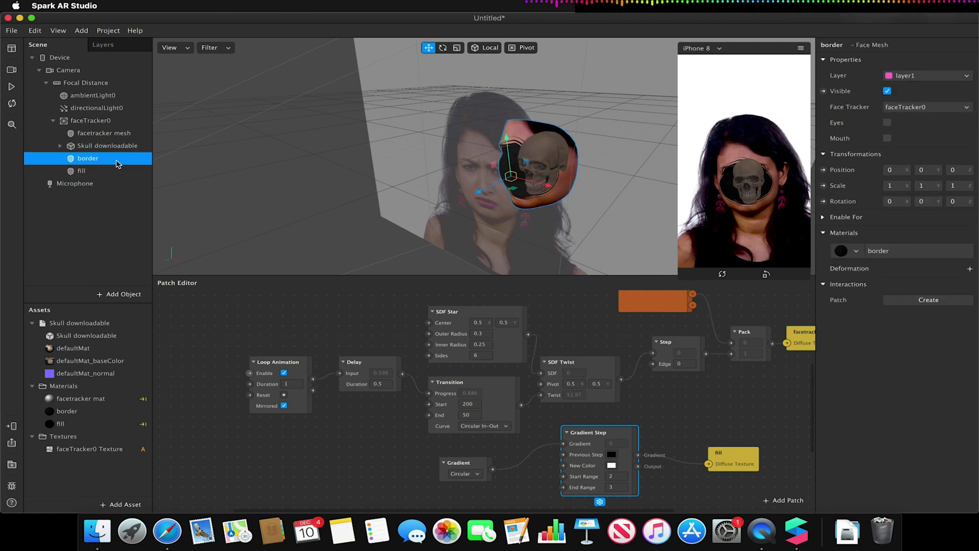
{"action": "left_click", "coordinate": [109, 172], "text": "shift"}
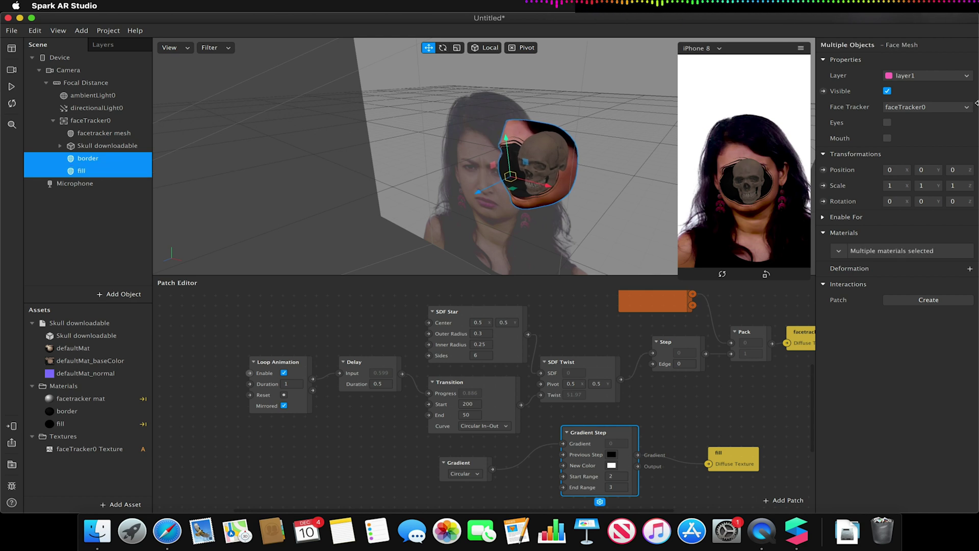
{"action": "left_click", "coordinate": [953, 76]}
{"action": "left_click", "coordinate": [936, 114]}
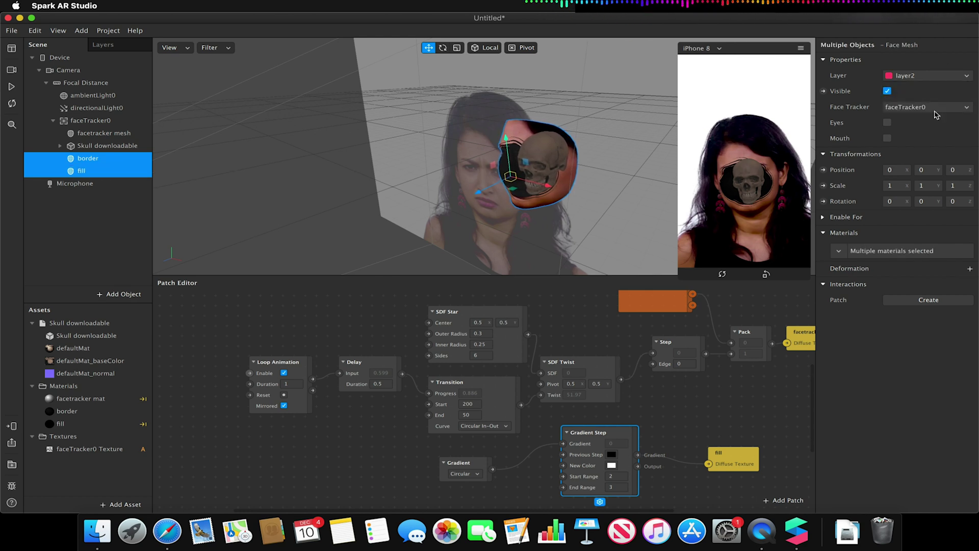
{"action": "left_click", "coordinate": [11, 86]}
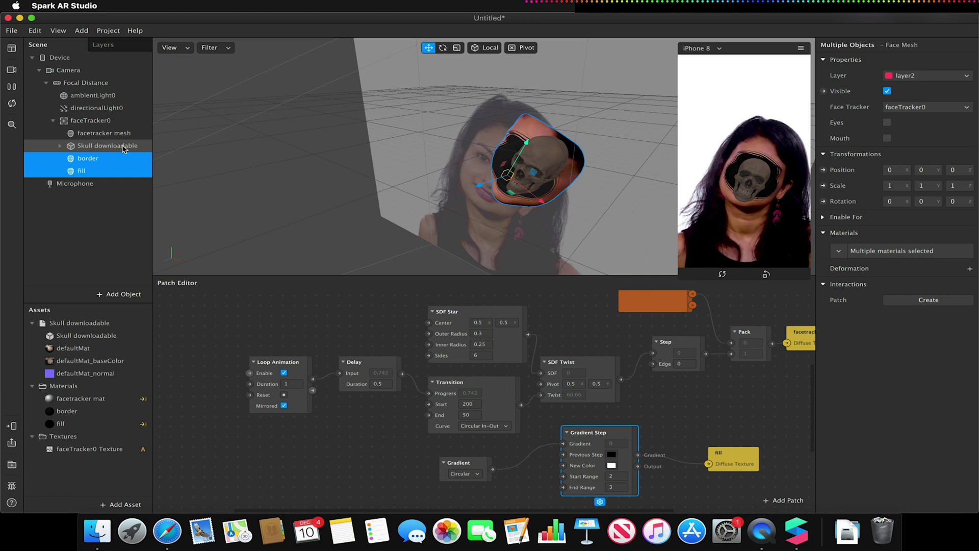
{"action": "left_click", "coordinate": [376, 172]}
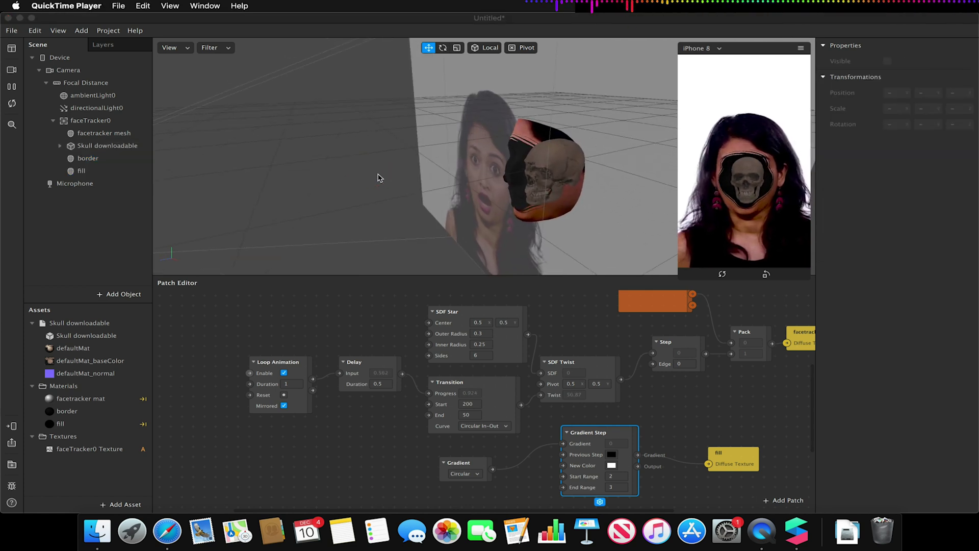
Enable Use Depth Test and Write to Depth on the skull's defaultMat material
{"action": "left_click", "coordinate": [550, 147]}
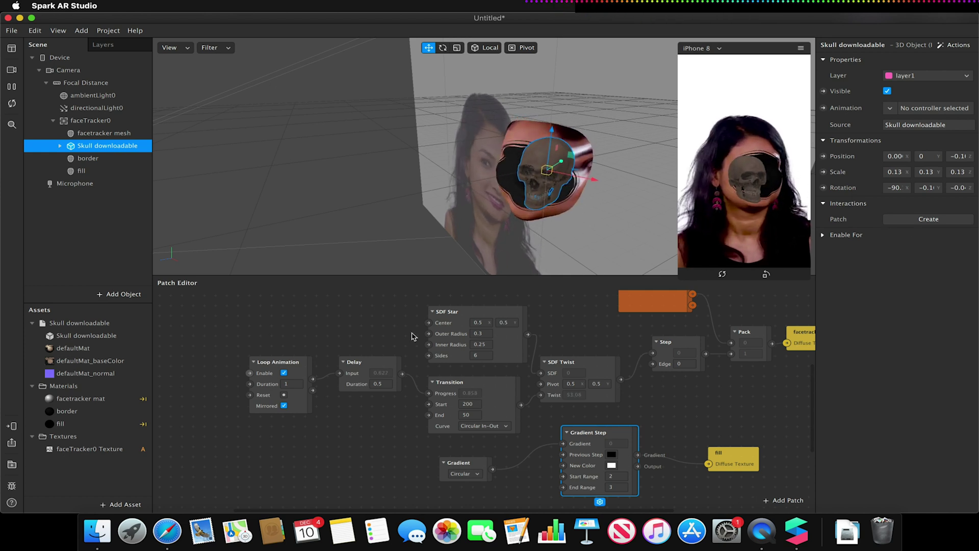
{"action": "left_click", "coordinate": [86, 335]}
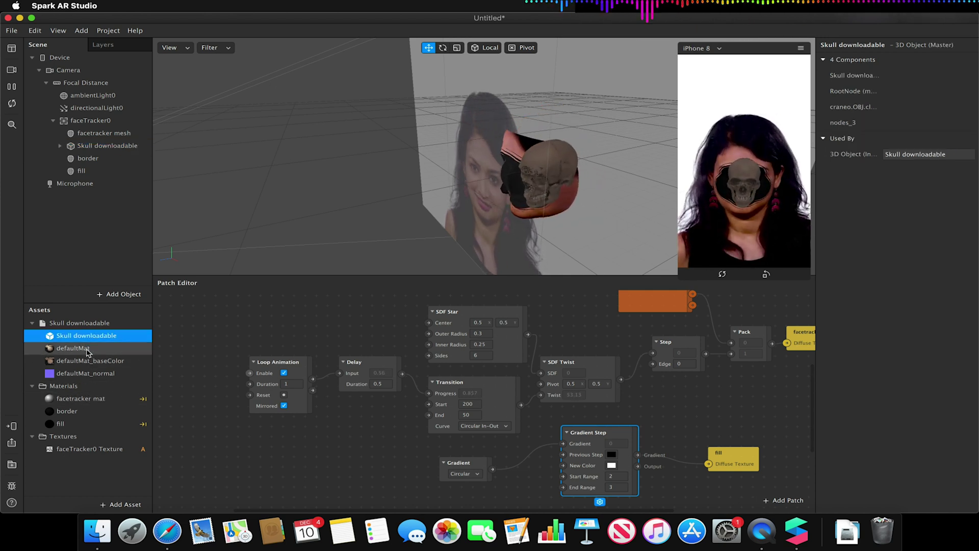
{"action": "left_click", "coordinate": [86, 349]}
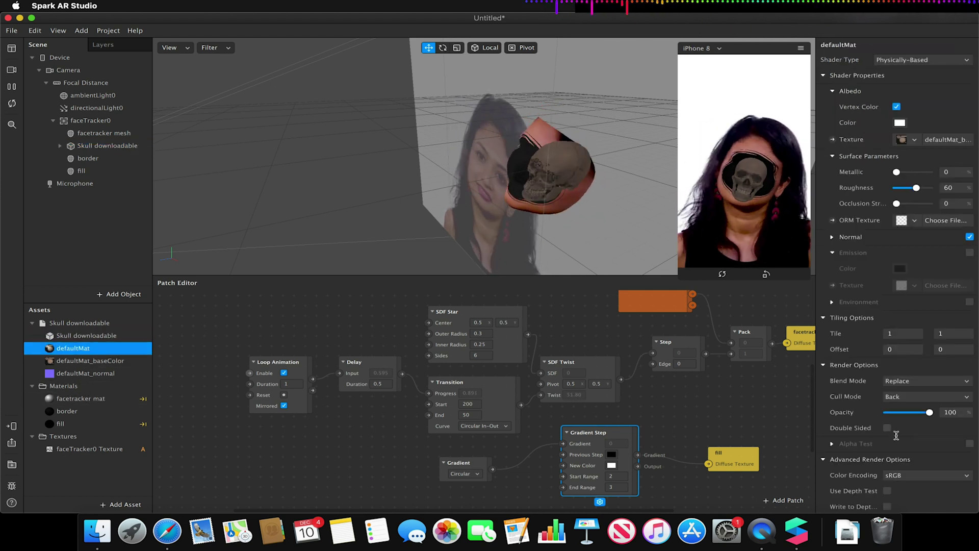
{"action": "left_click", "coordinate": [887, 490]}
{"action": "left_click", "coordinate": [887, 506]}
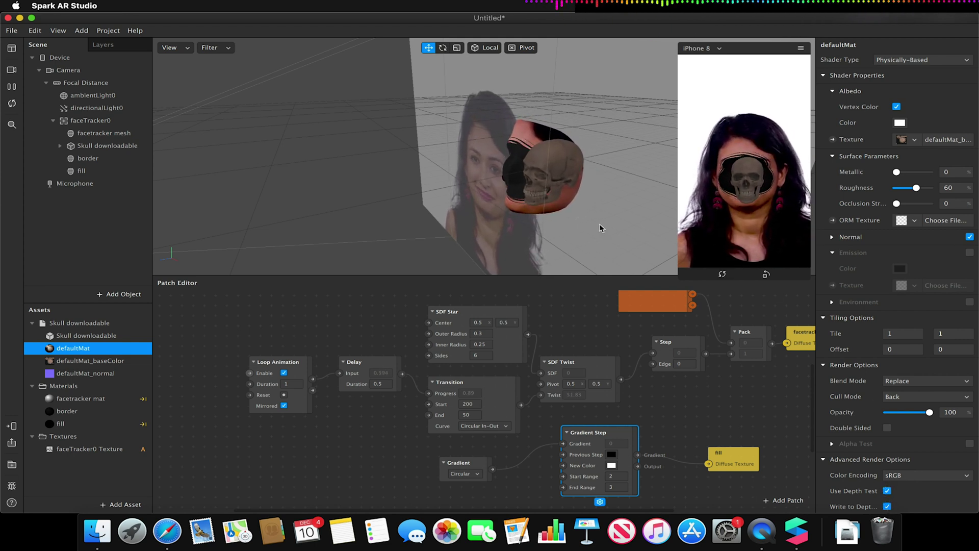
{"action": "left_click", "coordinate": [84, 146]}
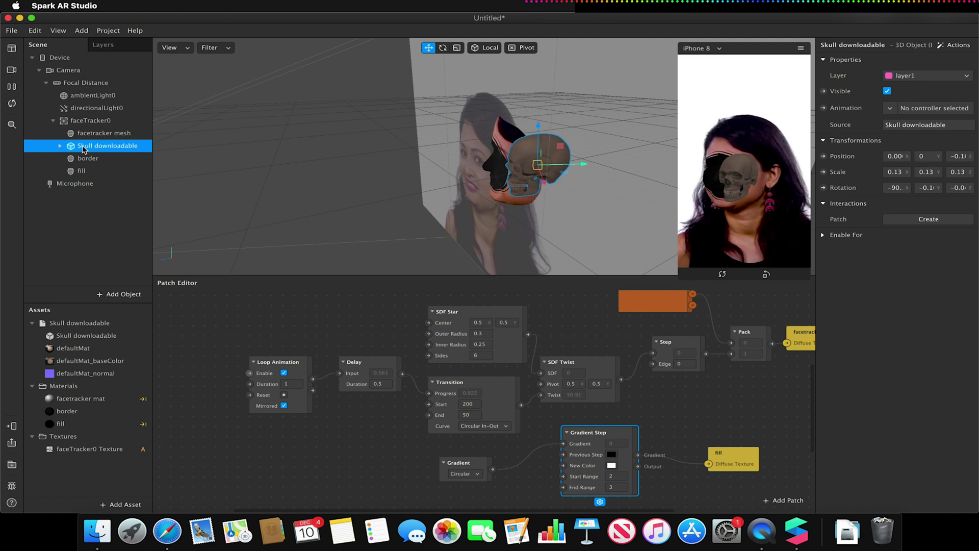
Set the Skull downloadable to layer0 and expand its hierarchy down to nodes_3
{"action": "left_click", "coordinate": [915, 76]}
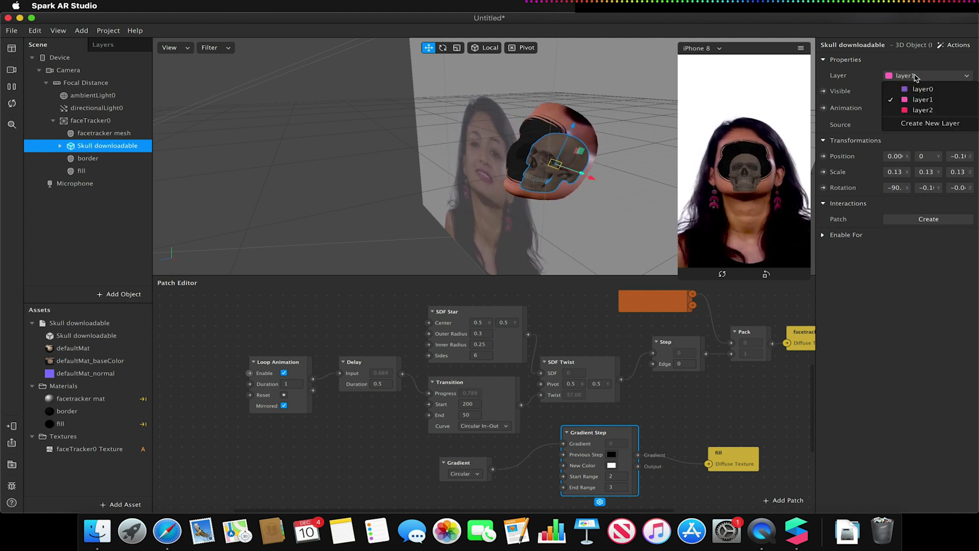
{"action": "left_click", "coordinate": [922, 89]}
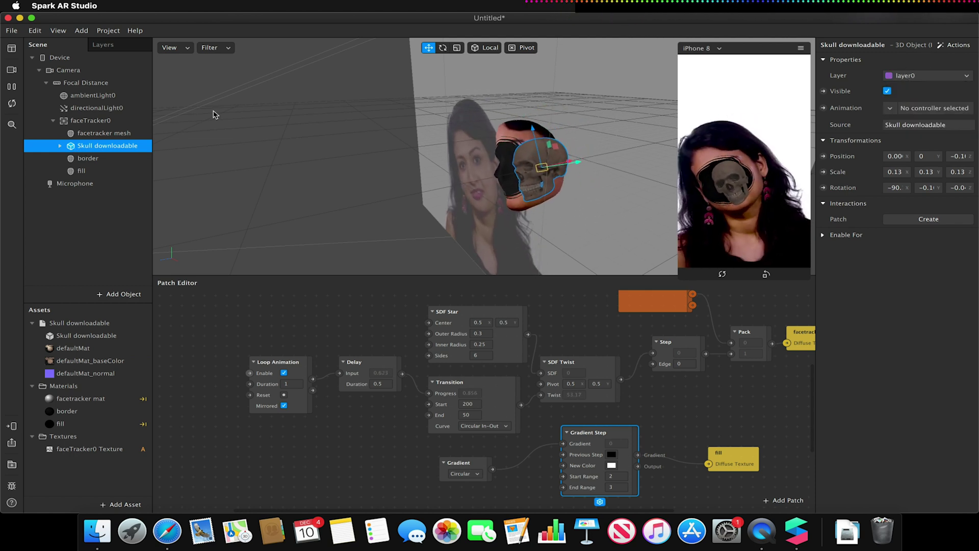
{"action": "left_click", "coordinate": [59, 146]}
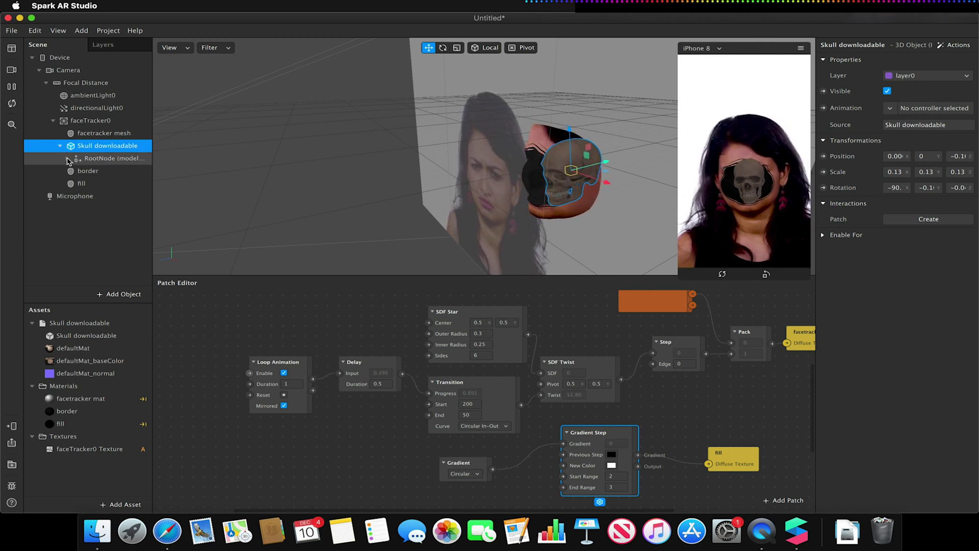
{"action": "left_click", "coordinate": [67, 158]}
{"action": "left_click", "coordinate": [74, 171]}
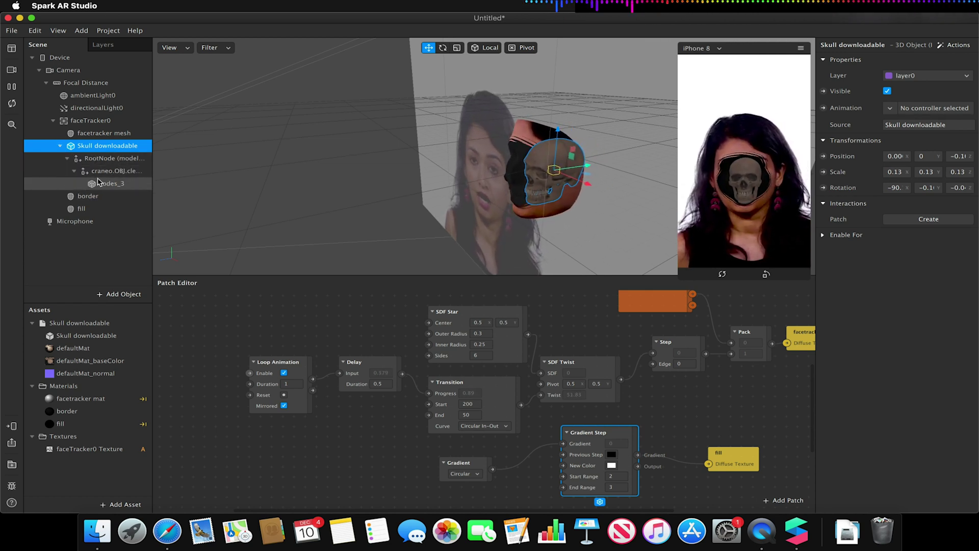
{"action": "left_click", "coordinate": [99, 183]}
{"action": "left_click", "coordinate": [107, 158], "text": "shift"}
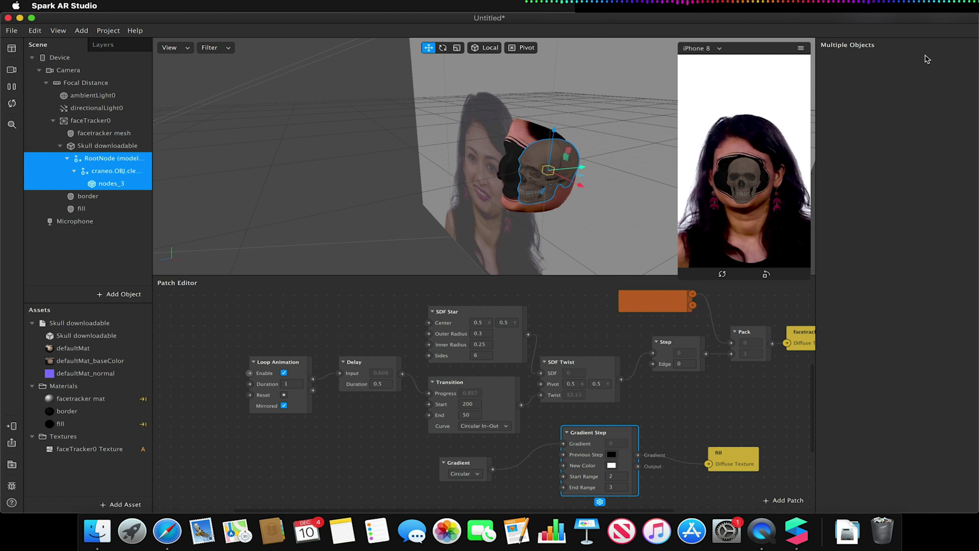
{"action": "left_click", "coordinate": [129, 159]}
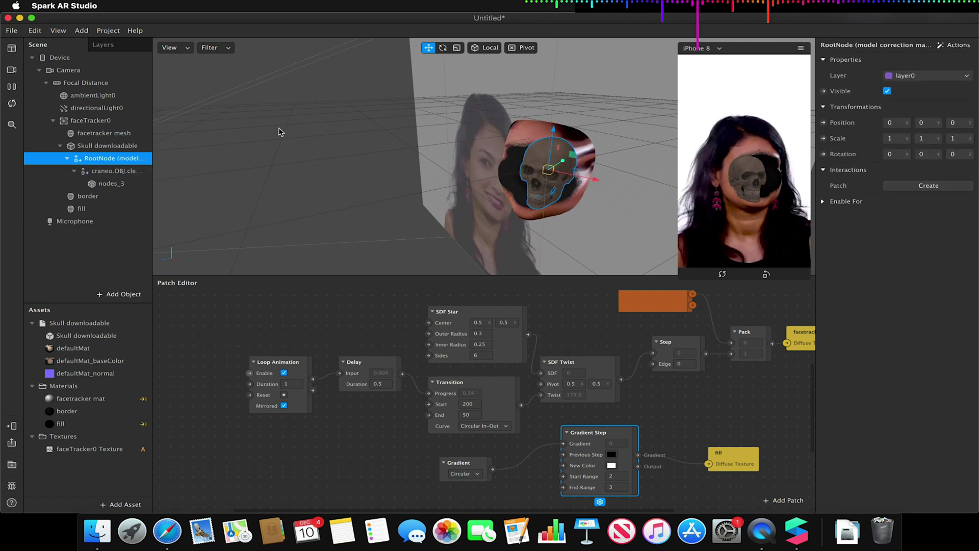
Set RootNode to layer1, keep the craneo node on layer0, and set nodes_3 to layer1
{"action": "left_click", "coordinate": [922, 75]}
{"action": "left_click", "coordinate": [902, 92]}
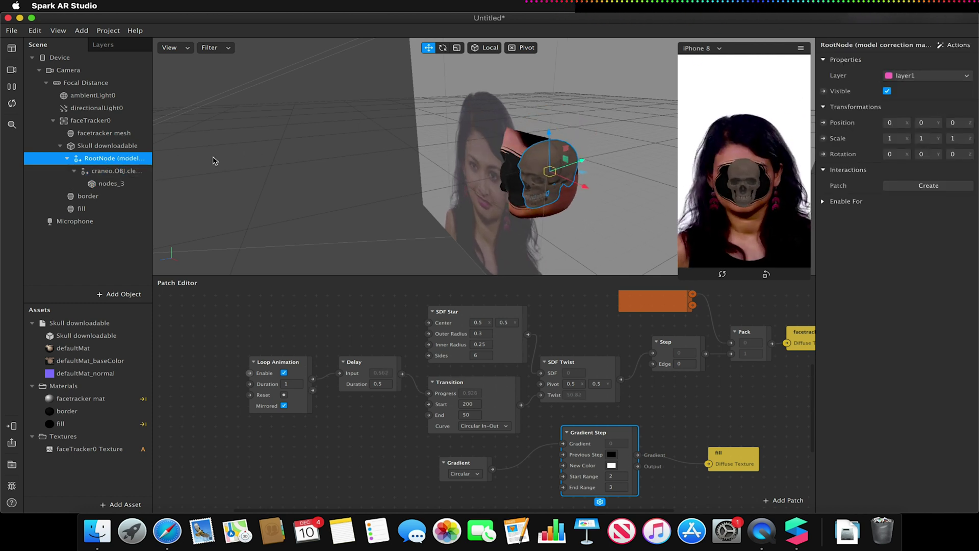
{"action": "left_click", "coordinate": [117, 171]}
{"action": "left_click", "coordinate": [918, 75]}
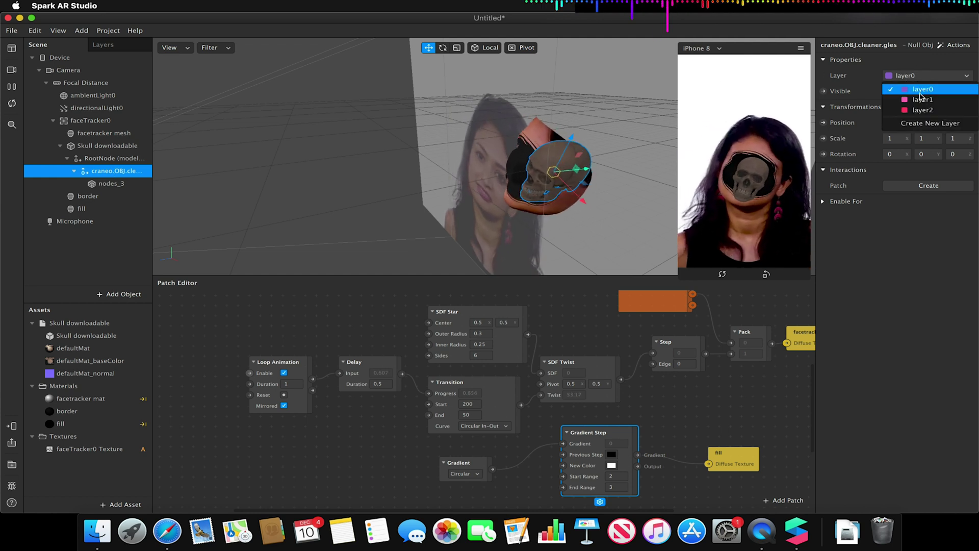
{"action": "left_click", "coordinate": [922, 89]}
{"action": "left_click", "coordinate": [121, 185]}
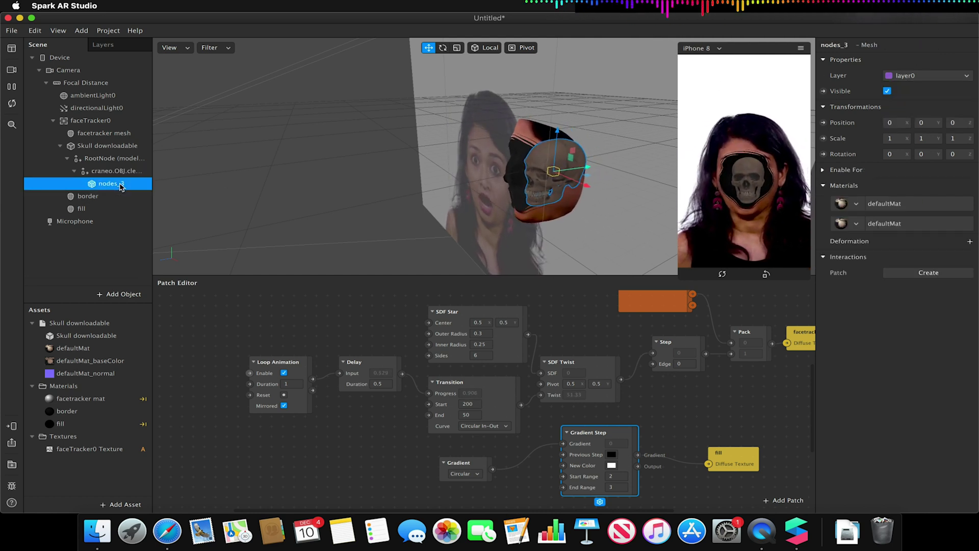
{"action": "left_click", "coordinate": [922, 75]}
{"action": "left_click", "coordinate": [924, 93]}
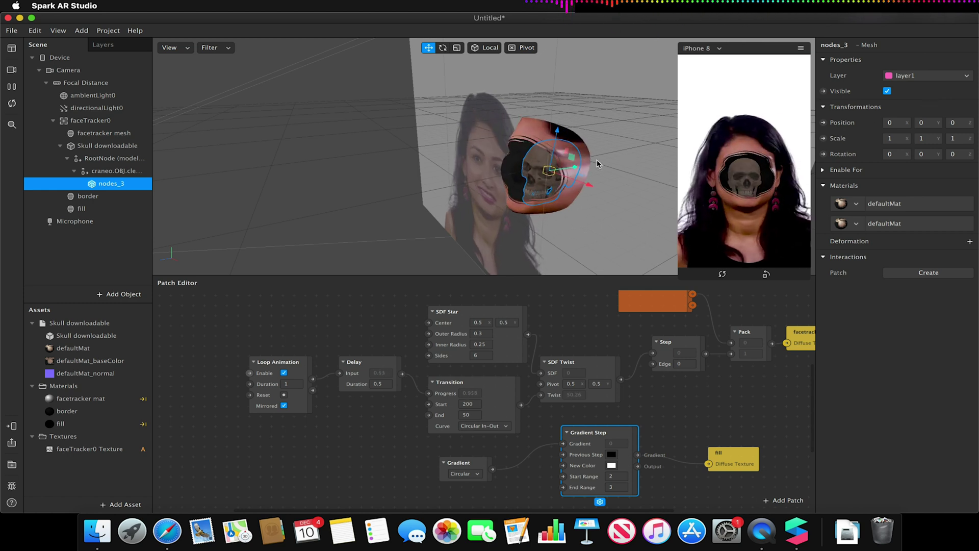
Verify the layers: skull on layer0, RootNode on layer1, border and fill on layer2
{"action": "left_click", "coordinate": [94, 147]}
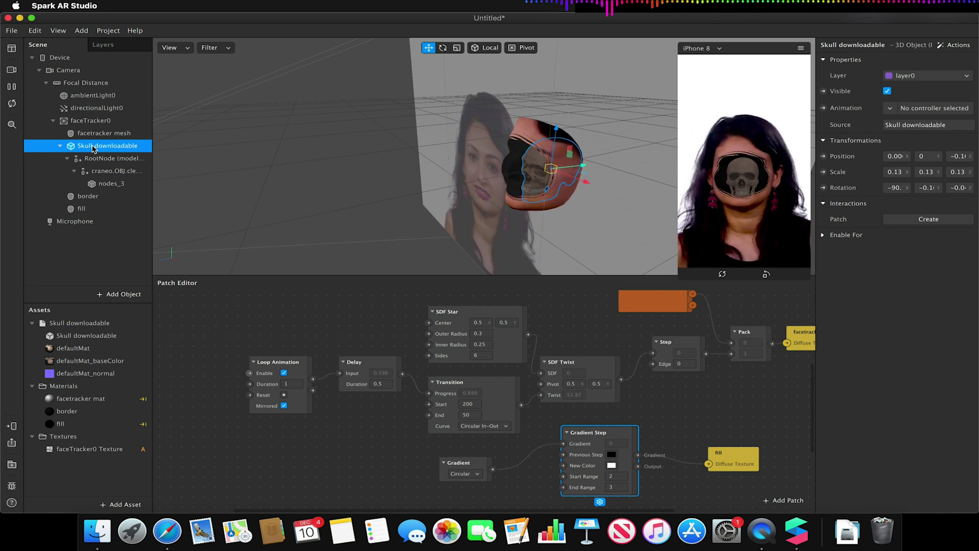
{"action": "left_click", "coordinate": [132, 160]}
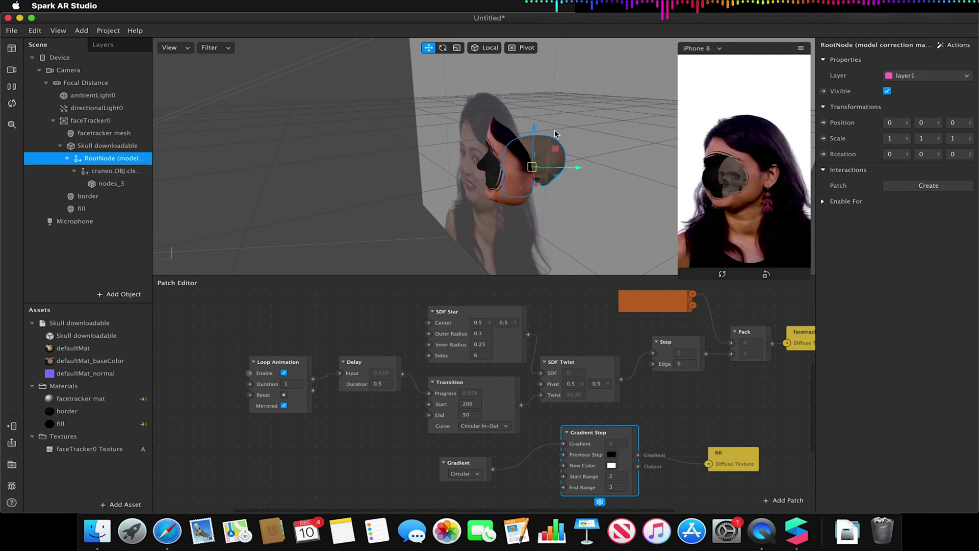
{"action": "left_click", "coordinate": [112, 146]}
{"action": "left_click", "coordinate": [108, 159]}
{"action": "left_click", "coordinate": [109, 147]}
{"action": "left_click", "coordinate": [106, 163]}
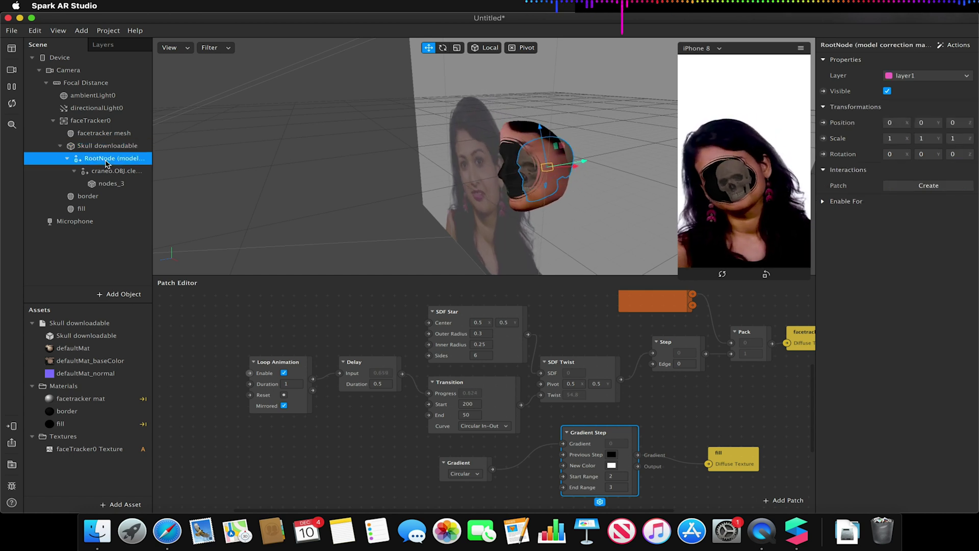
{"action": "left_click", "coordinate": [103, 197]}
{"action": "left_click", "coordinate": [101, 208]}
{"action": "left_click", "coordinate": [100, 197]}
{"action": "left_click", "coordinate": [100, 208]}
{"action": "left_click", "coordinate": [99, 199]}
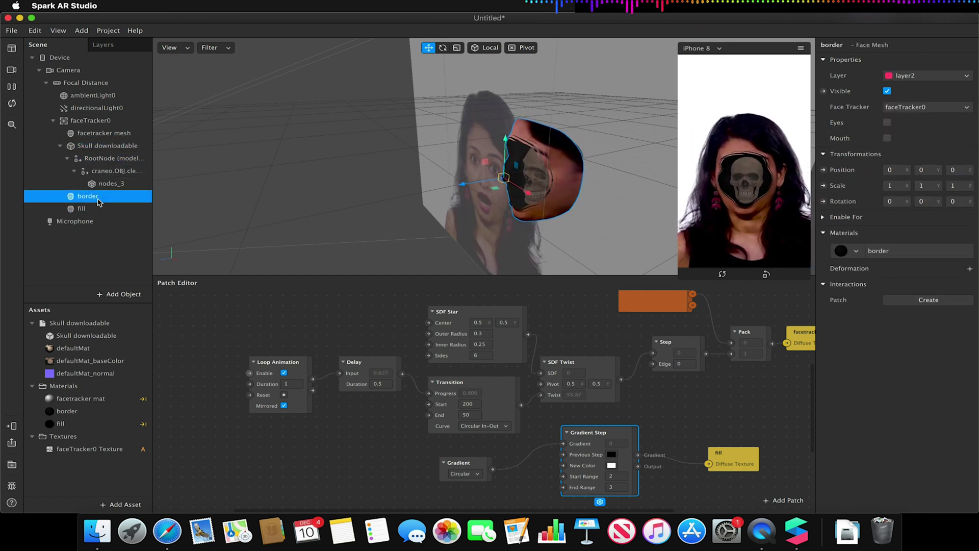
Select the skull for scaling to about 0.17, pause playback, and bring up the Cameras popup
{"action": "left_click", "coordinate": [108, 146]}
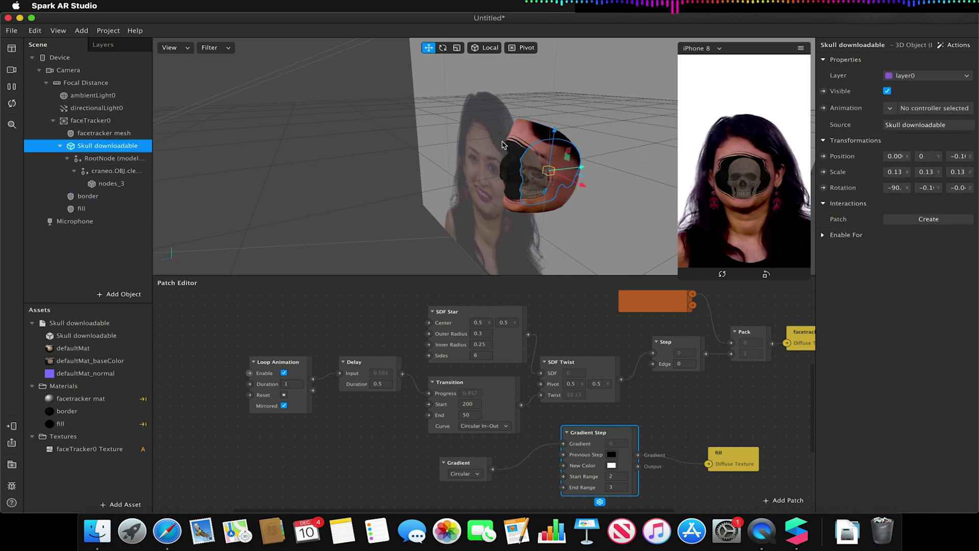
{"action": "key", "text": "super+p"}
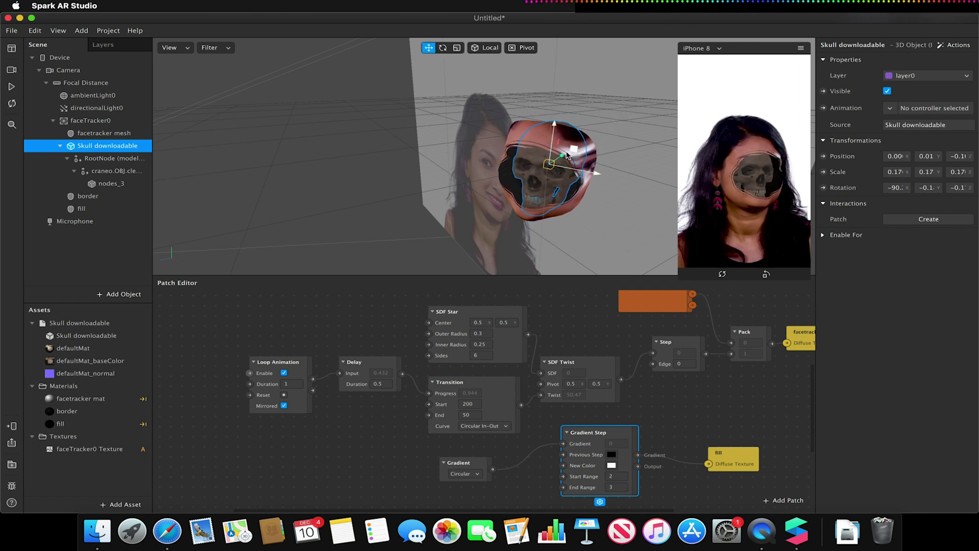
{"action": "left_click", "coordinate": [12, 70]}
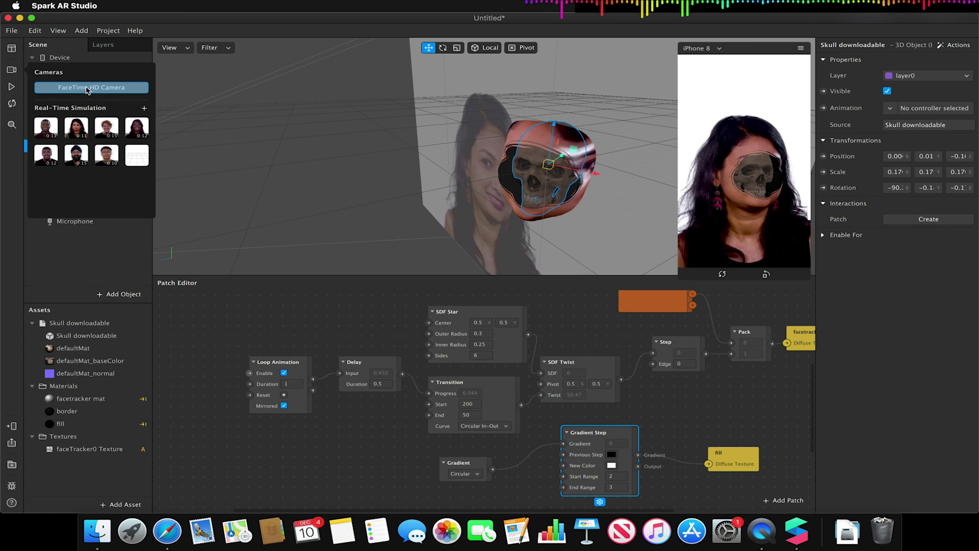
Preview the effect on the FaceTime HD Camera live feed and deselect the Gradient Step patch
{"action": "left_click", "coordinate": [241, 128]}
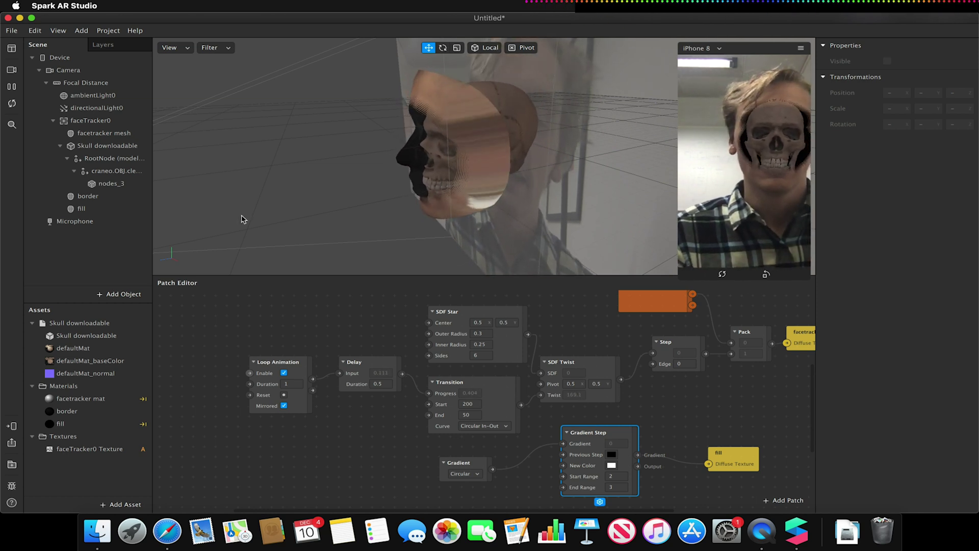
{"action": "left_click", "coordinate": [662, 406]}
{"action": "scroll", "coordinate": [664, 408], "scroll_direction": "up", "scroll_amount": 3}
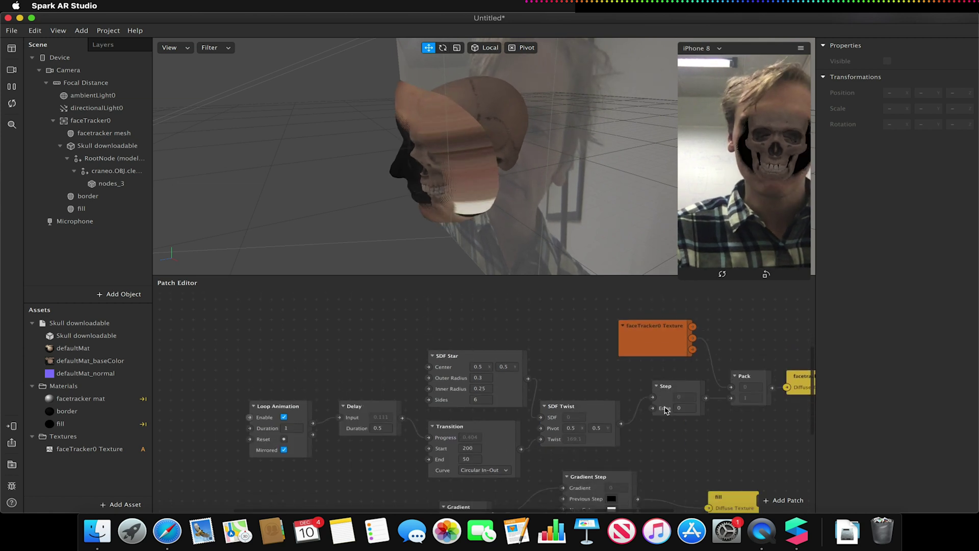
{"action": "scroll", "coordinate": [665, 410], "scroll_direction": "down", "scroll_amount": 3}
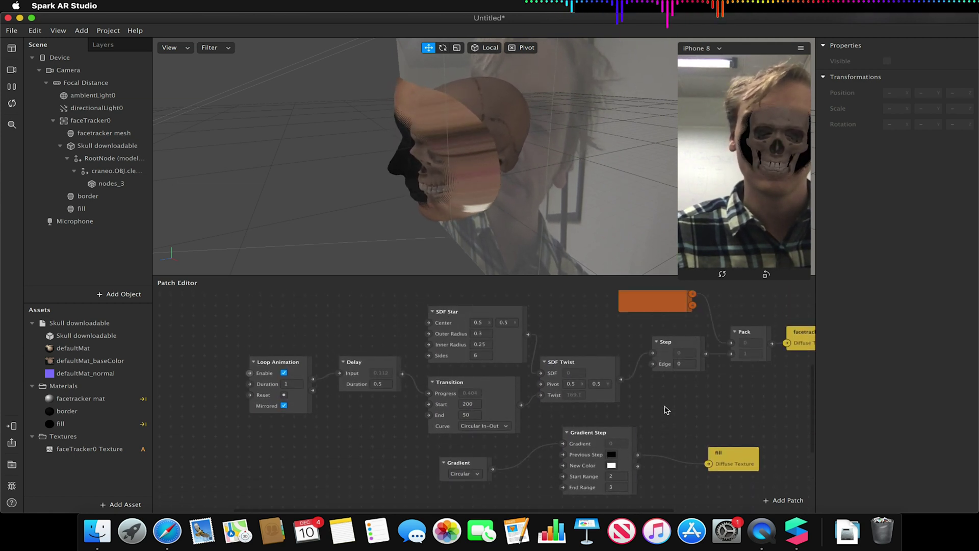